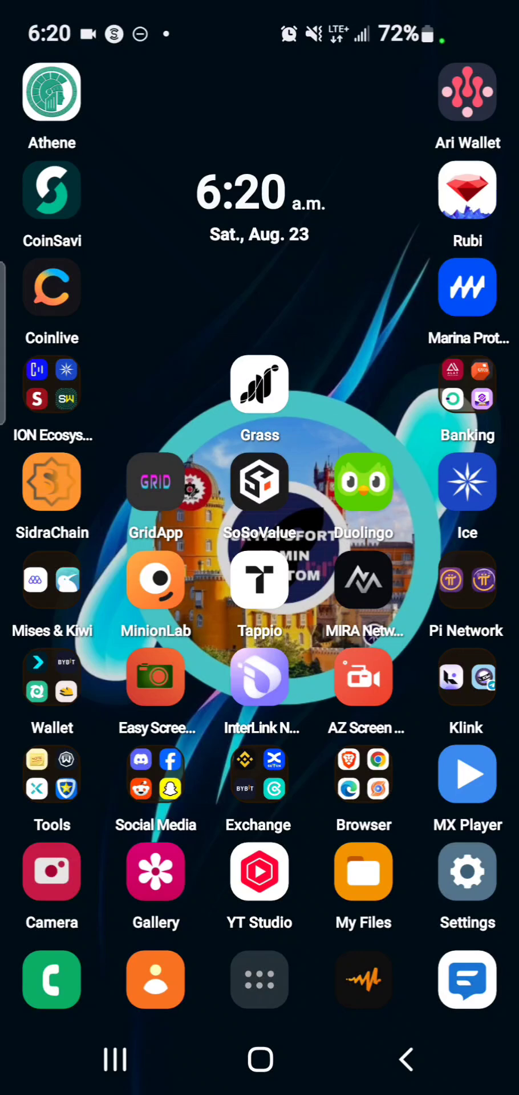
Launch Sidra Chain and scroll its Home dashboard to the 0.78 SDA Wallet Overview
{"action": "left_click", "coordinate": [51, 482]}
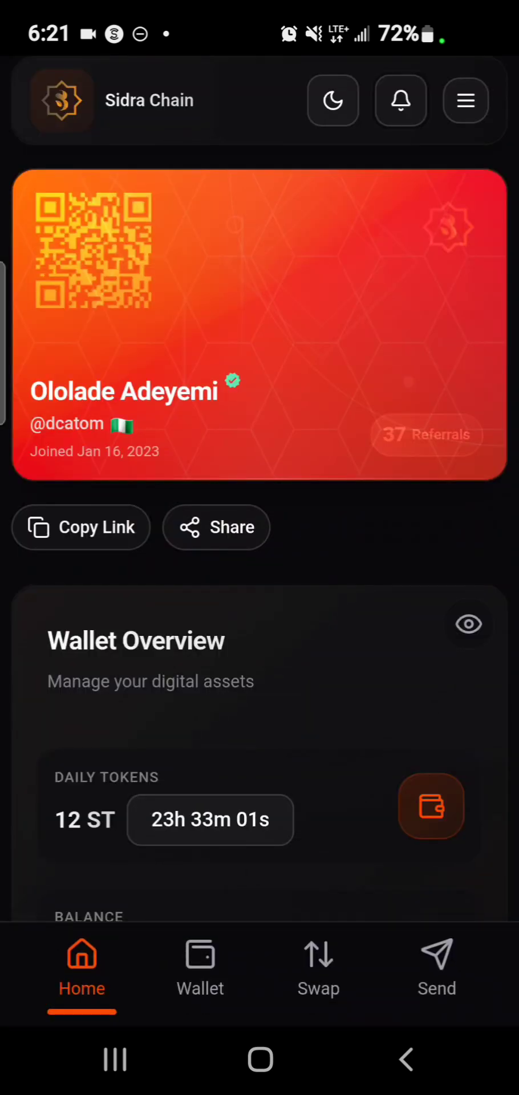
{"action": "scroll", "coordinate": [296, 712], "scroll_direction": "down", "scroll_amount": 4}
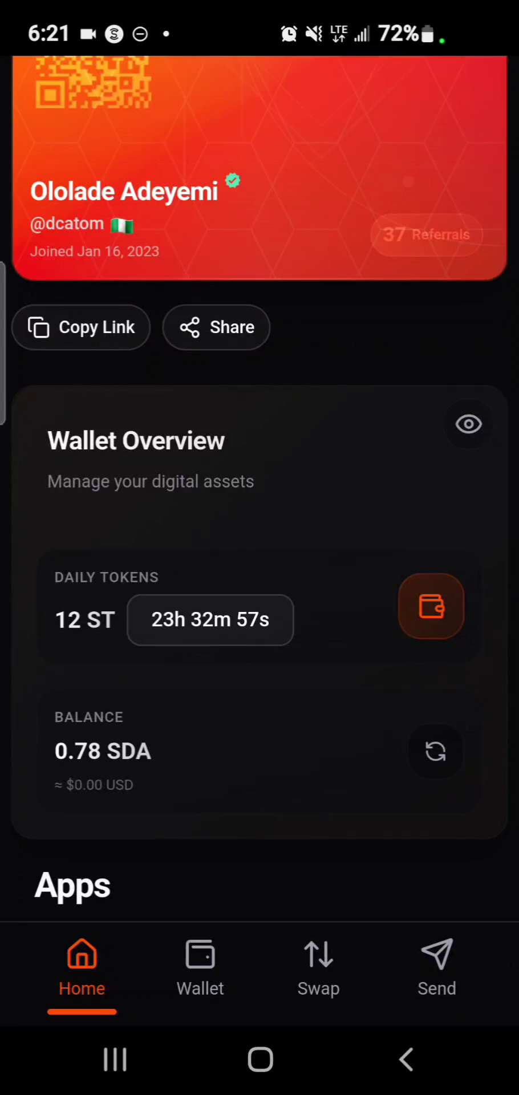
{"action": "scroll", "coordinate": [259, 491], "scroll_direction": "up", "scroll_amount": 3}
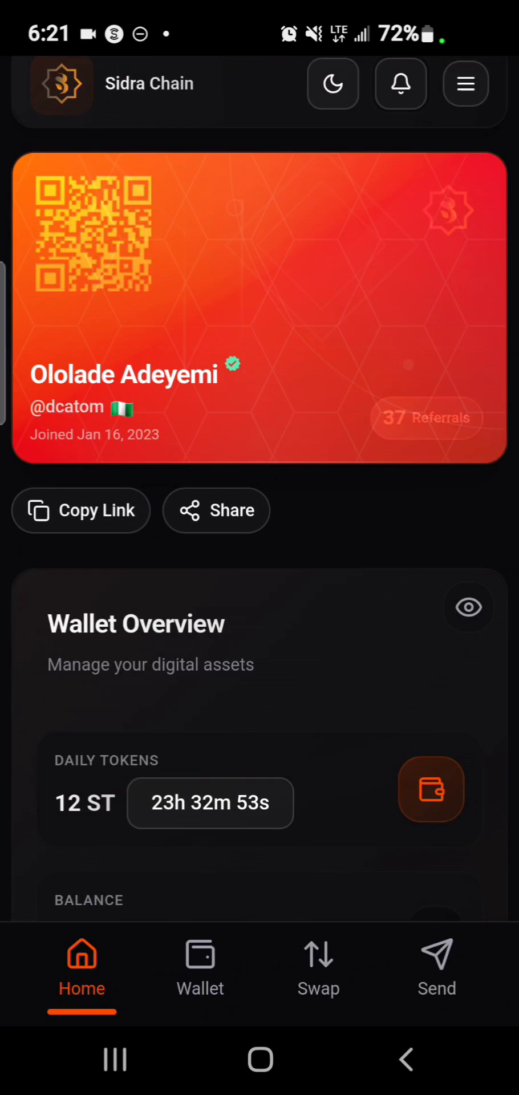
{"action": "left_click_drag", "start_coordinate": [262, 669], "coordinate": [262, 491]}
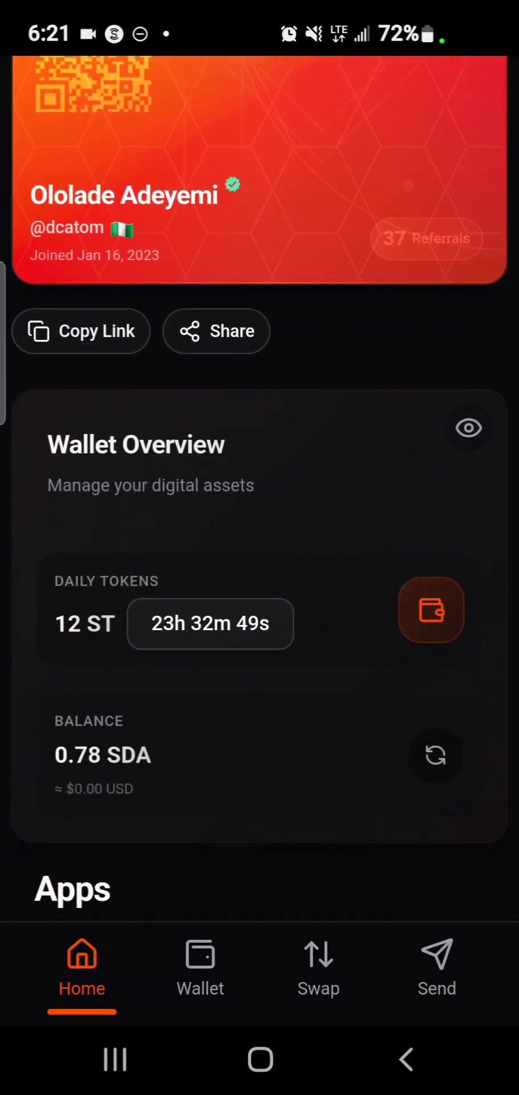
{"action": "left_click_drag", "start_coordinate": [330, 648], "coordinate": [331, 581]}
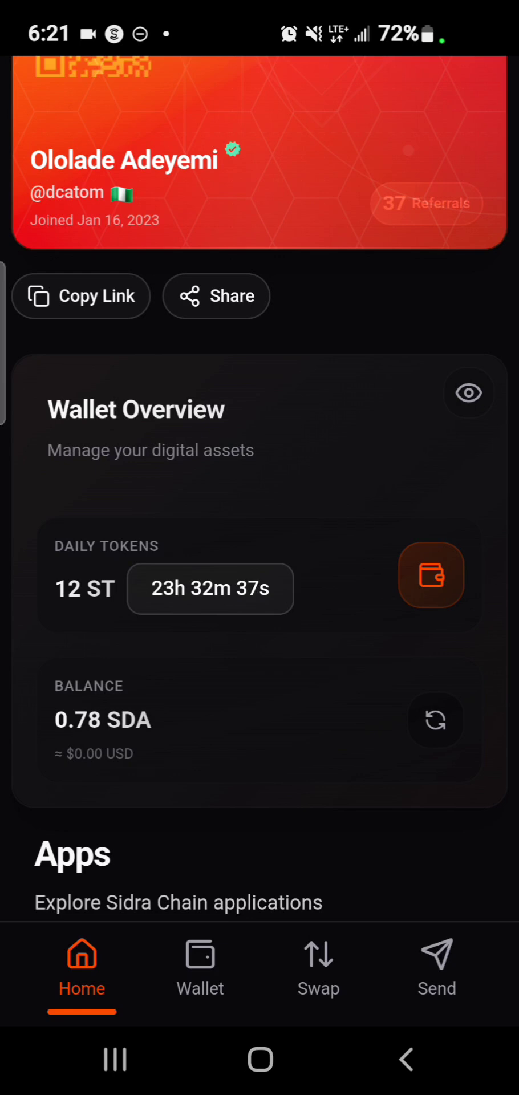
{"action": "scroll", "coordinate": [259, 456], "scroll_direction": "up", "scroll_amount": 4}
Return home and launch ColorNote from the Tools folder to the Sidra Chain Network Settings note
{"action": "left_click", "coordinate": [277, 1078]}
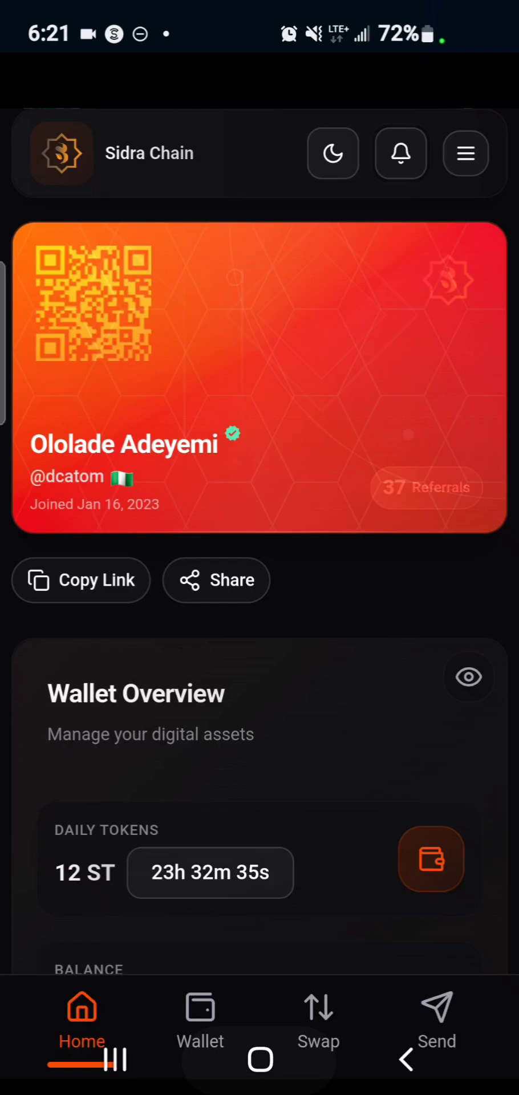
{"action": "left_click", "coordinate": [52, 773]}
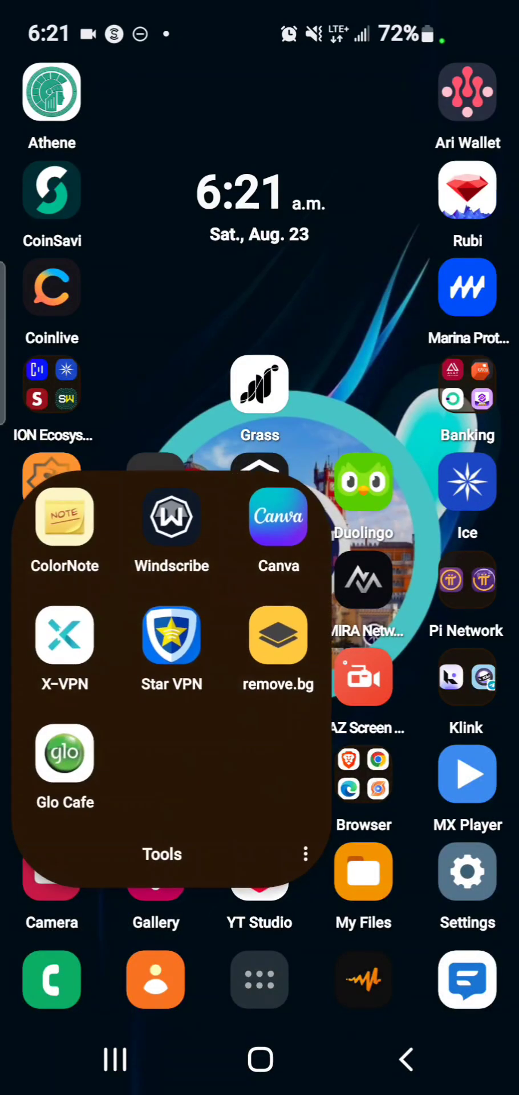
{"action": "left_click", "coordinate": [65, 516]}
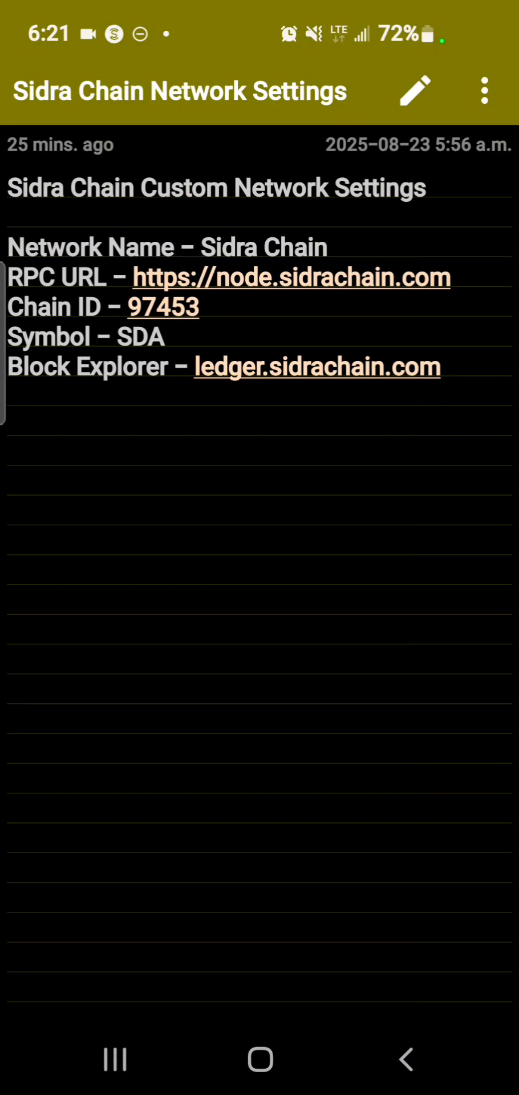
Return home and launch OKX Wallet from the Wallet folder to the 100.1 SDA Backup Wallet
{"action": "left_click", "coordinate": [260, 1059]}
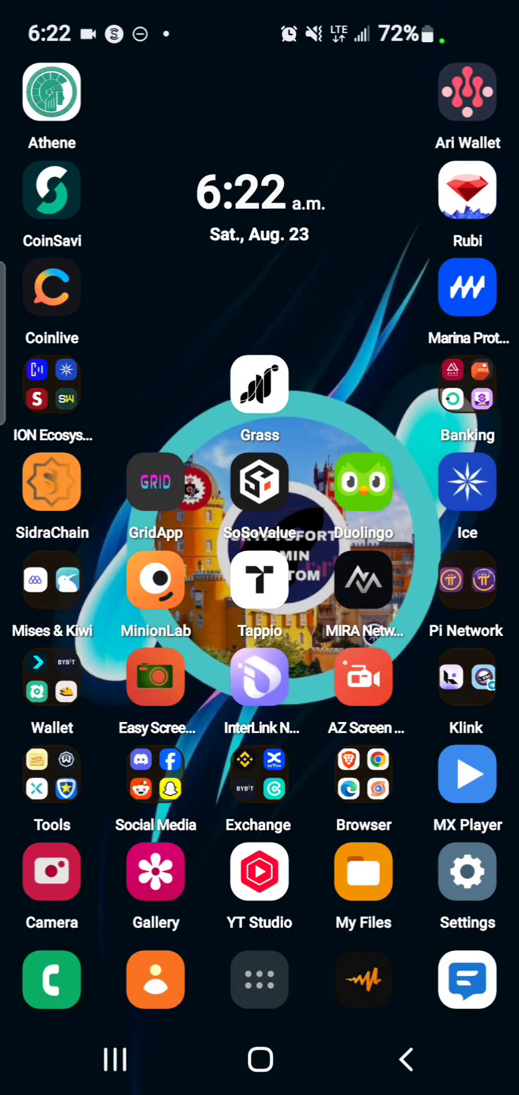
{"action": "left_click", "coordinate": [52, 679]}
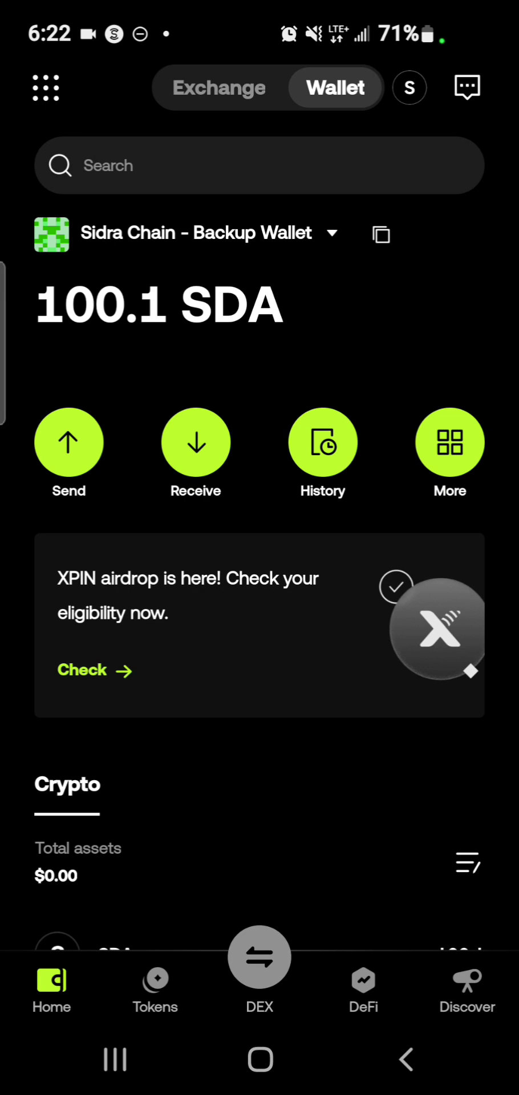
{"action": "left_click_drag", "start_coordinate": [264, 844], "coordinate": [265, 705]}
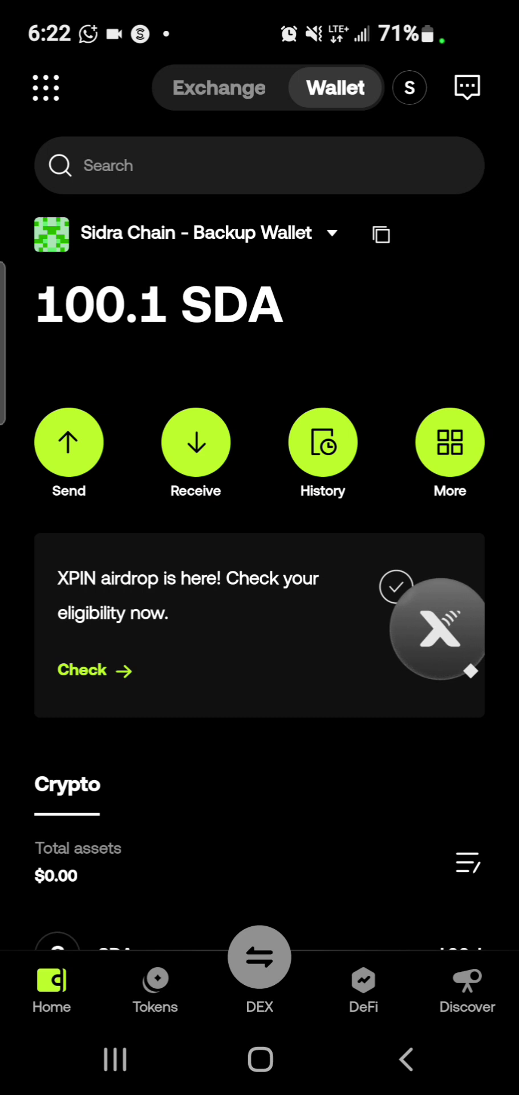
Go to Settings > Custom networks and start adding a new network
{"action": "left_click", "coordinate": [46, 87]}
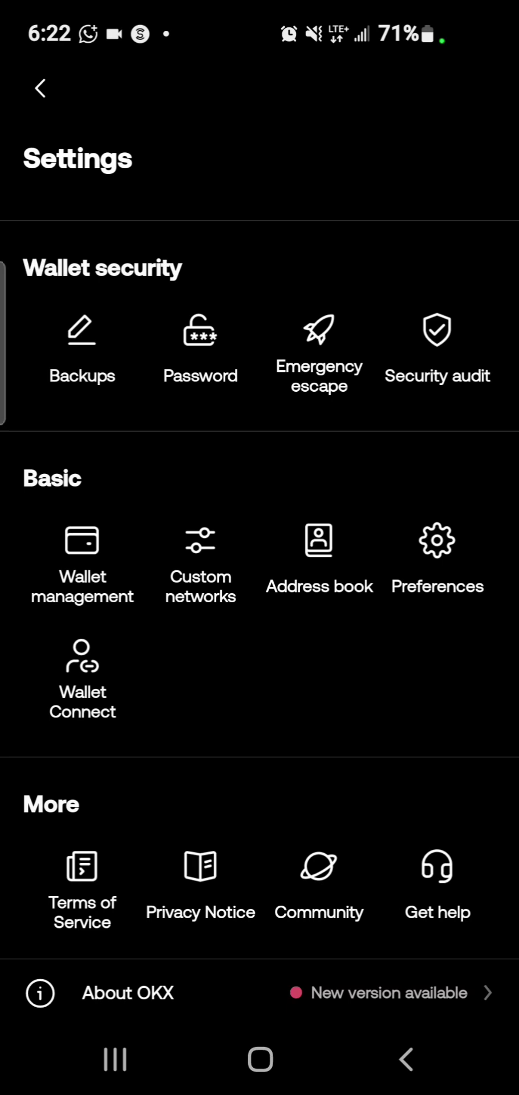
{"action": "left_click", "coordinate": [200, 539]}
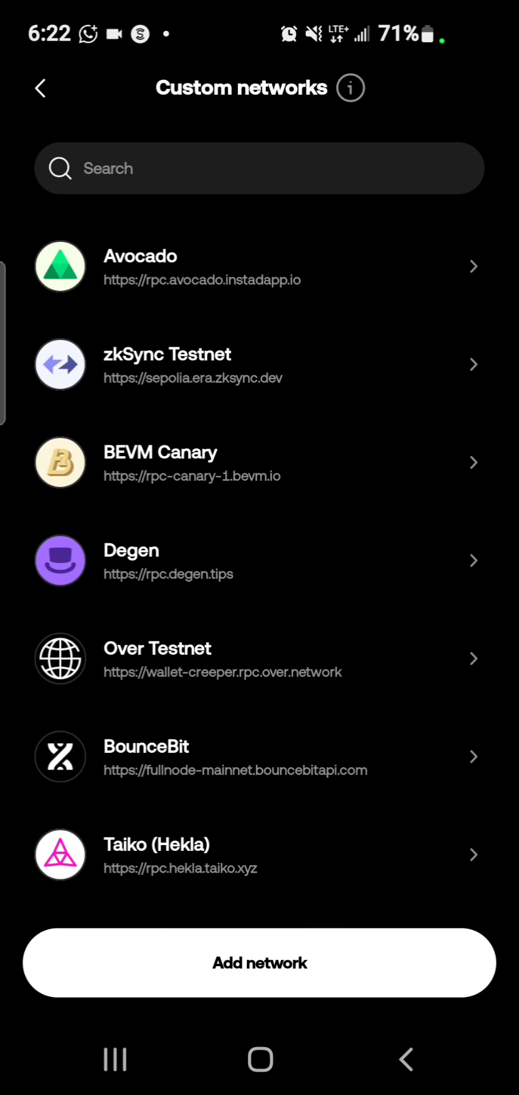
{"action": "left_click", "coordinate": [331, 969]}
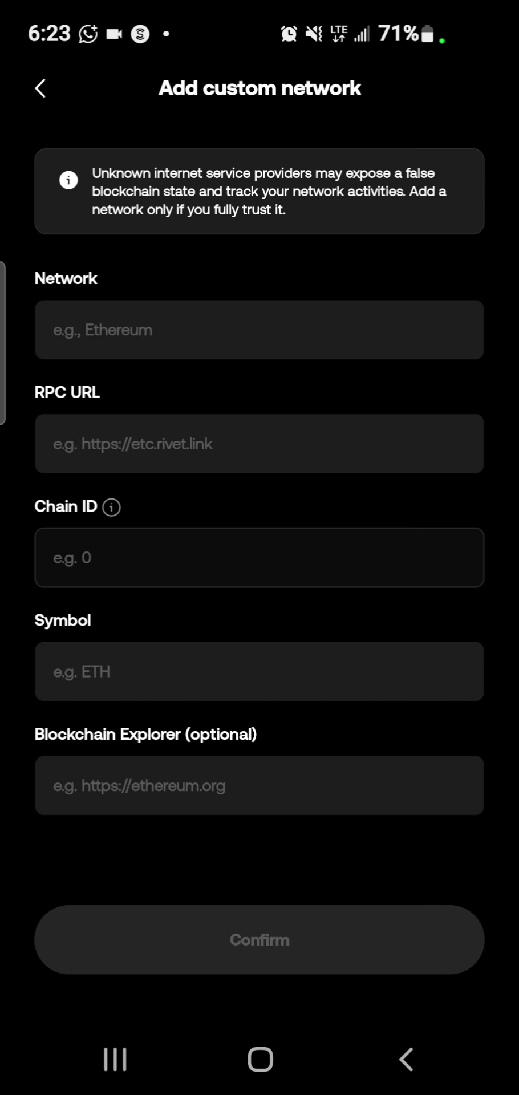
Set the custom network name to Sidra Chain
{"action": "left_click", "coordinate": [328, 334]}
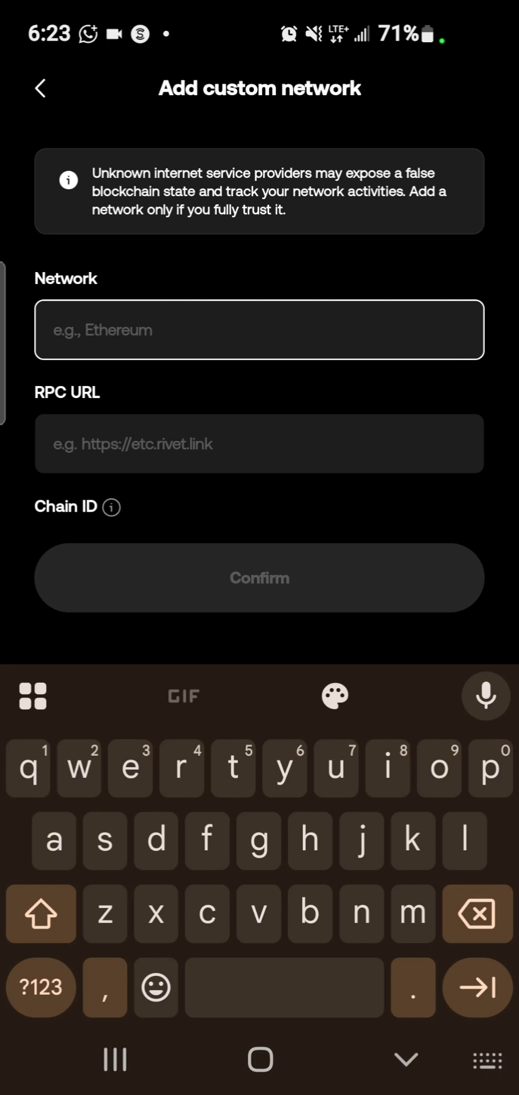
{"action": "type", "text": "Sidr"}
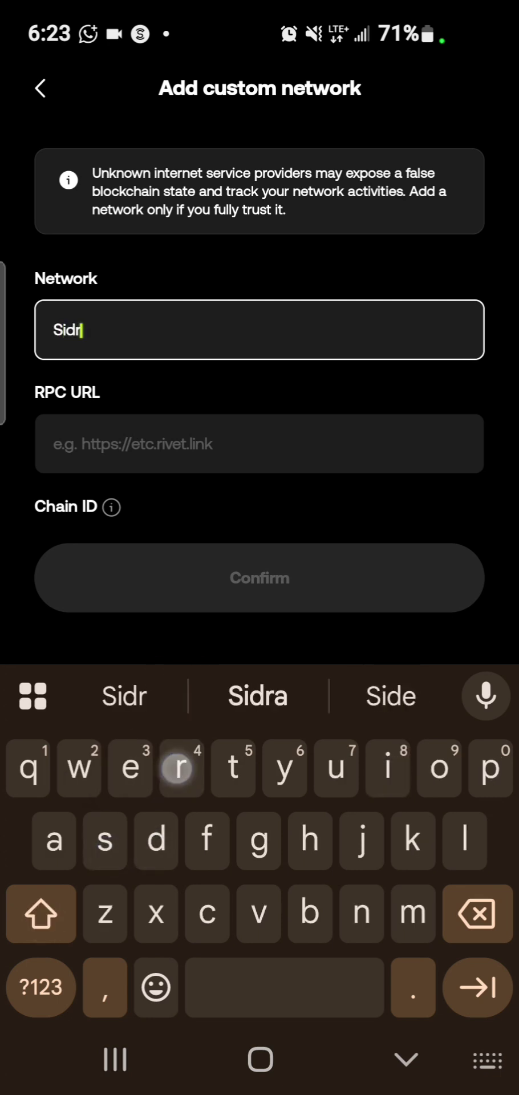
{"action": "type", "text": "a"}
{"action": "left_click", "coordinate": [41, 914]}
{"action": "left_click", "coordinate": [258, 695]}
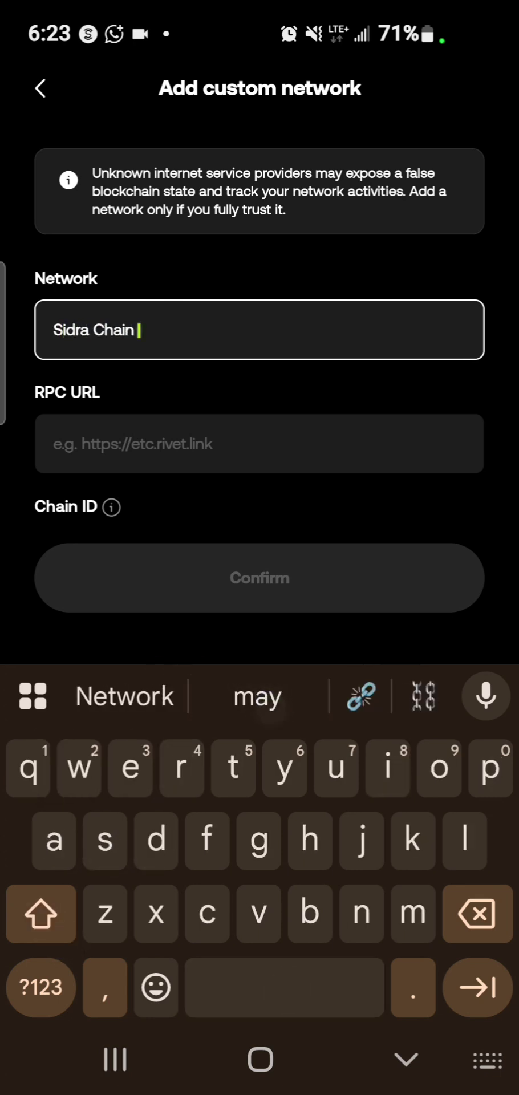
{"action": "left_click", "coordinate": [323, 444]}
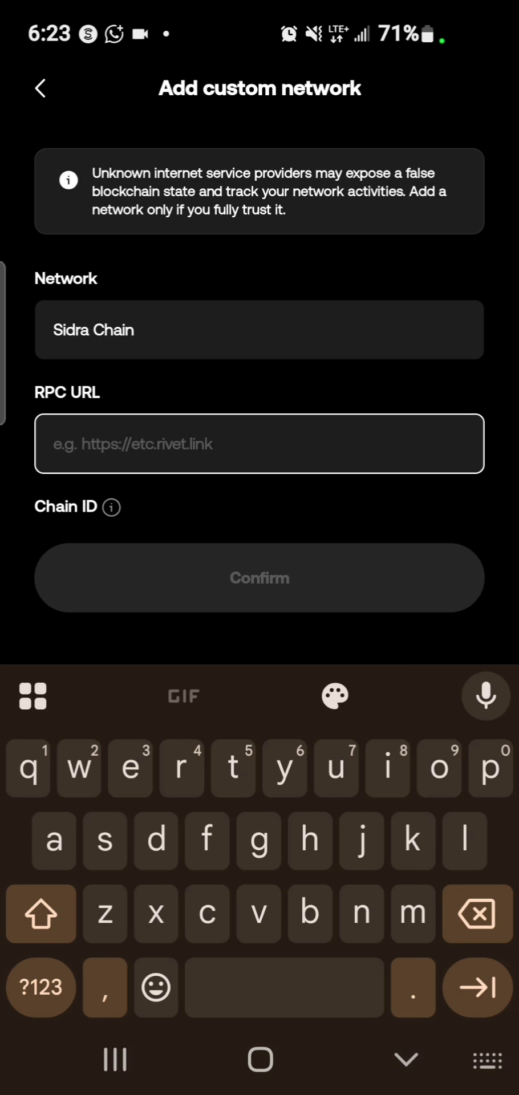
{"action": "type", "text": "htt"}
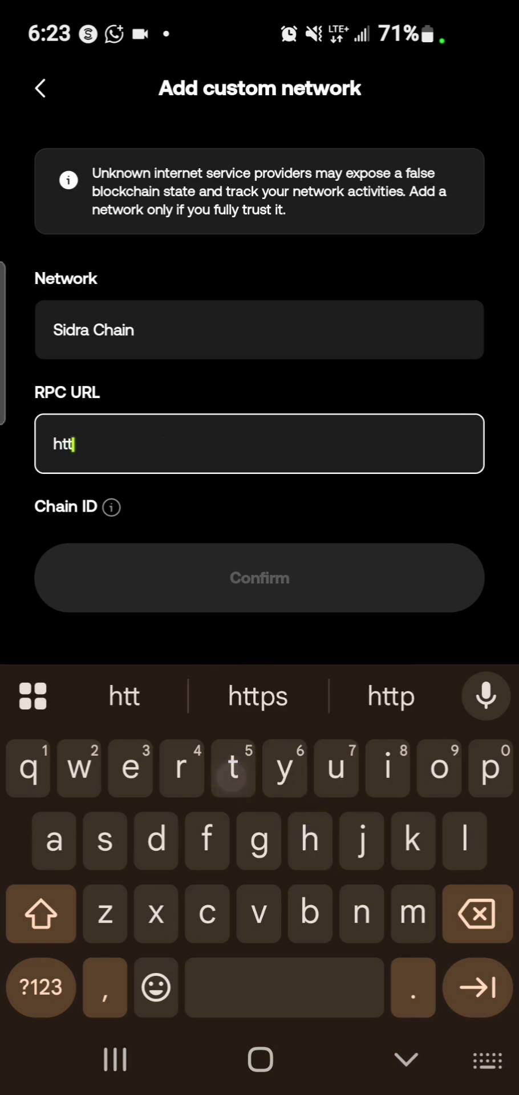
{"action": "type", "text": "p"}
{"action": "left_click", "coordinate": [257, 696]}
{"action": "key", "text": "BackSpace"}
{"action": "left_click", "coordinate": [56, 1014]}
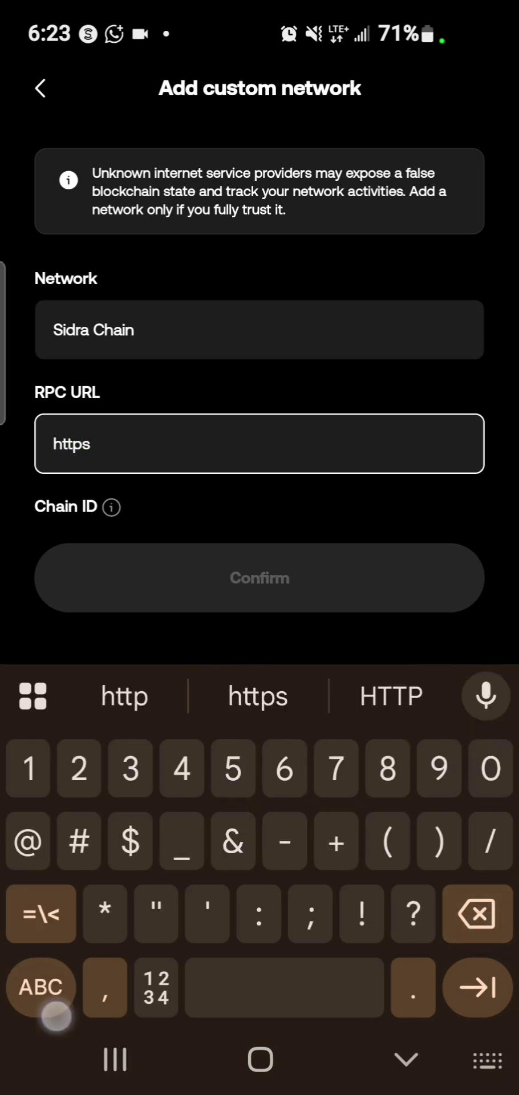
{"action": "type", "text": "://"}
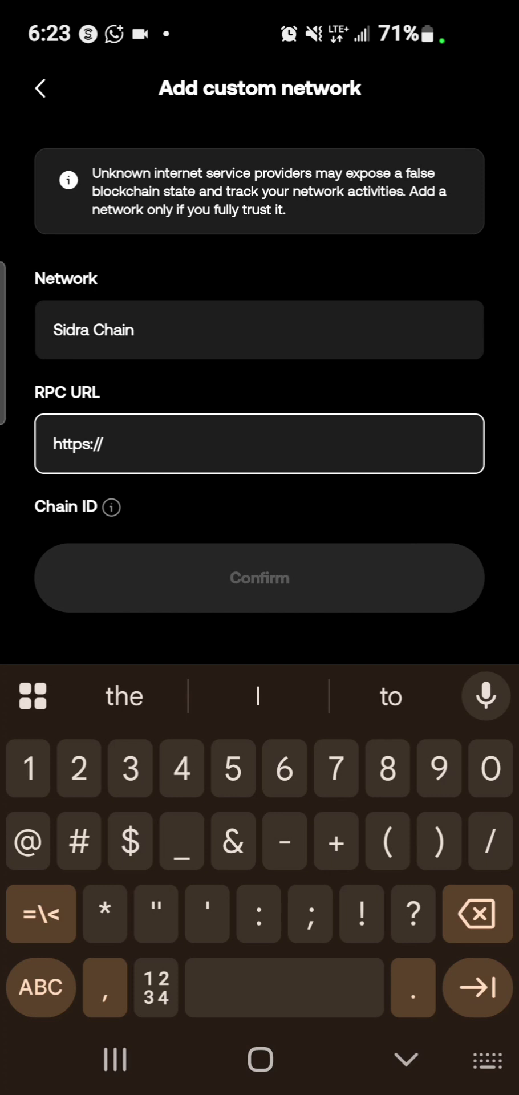
{"action": "left_click", "coordinate": [41, 986]}
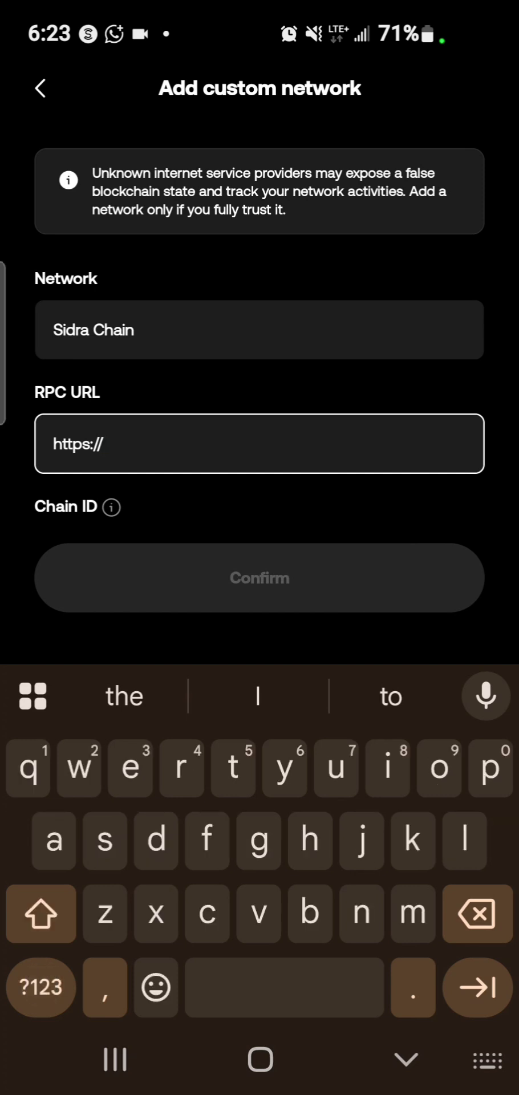
{"action": "type", "text": "mode"}
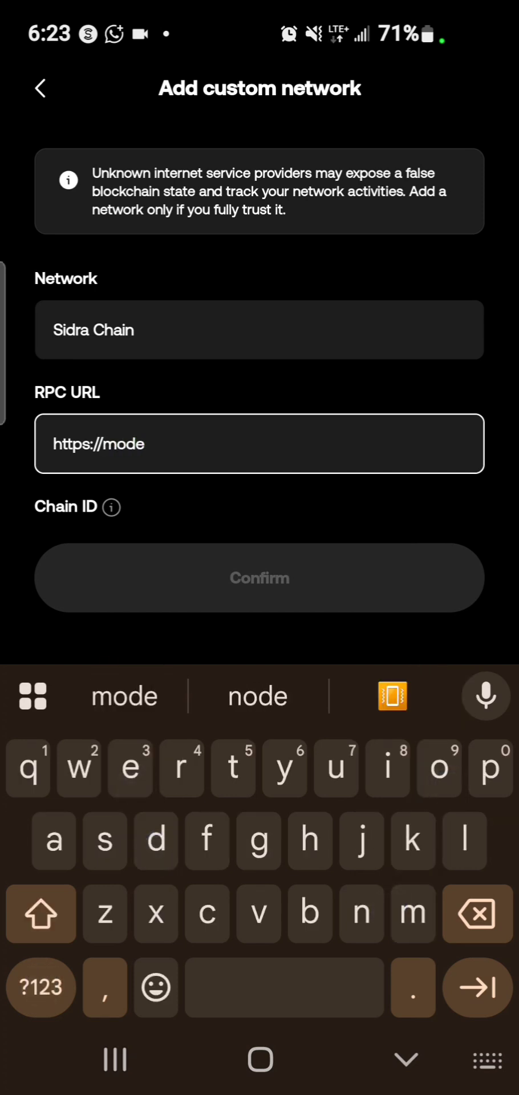
{"action": "left_click", "coordinate": [258, 696]}
{"action": "key", "text": "BackSpace"}
{"action": "type", "text": ".sidra"}
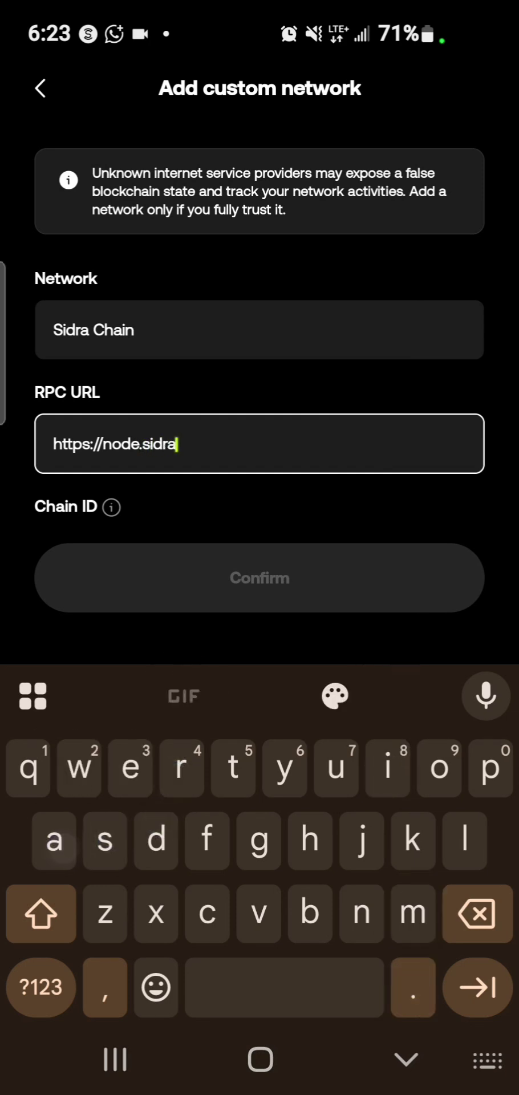
{"action": "type", "text": "cha"}
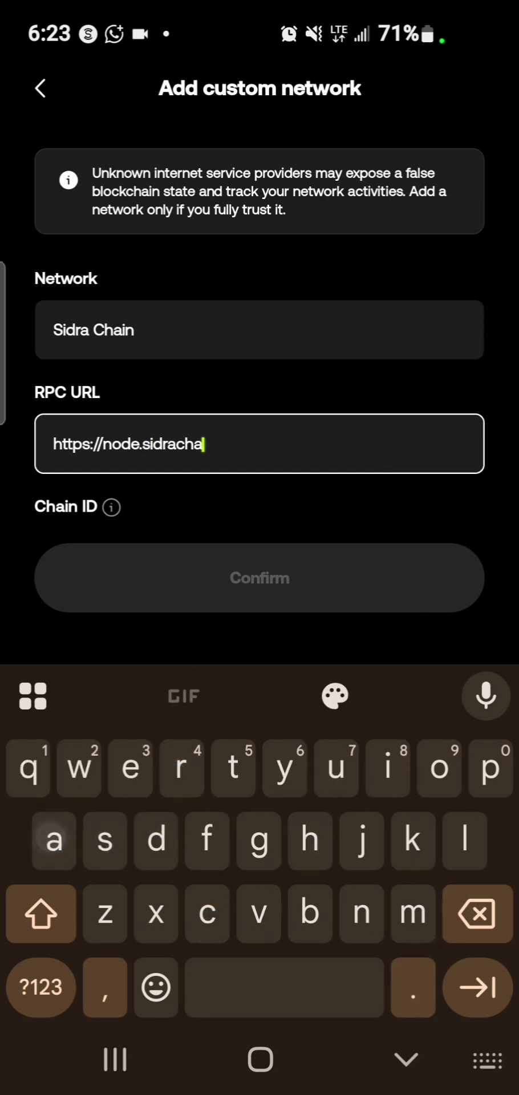
{"action": "type", "text": "in.c"}
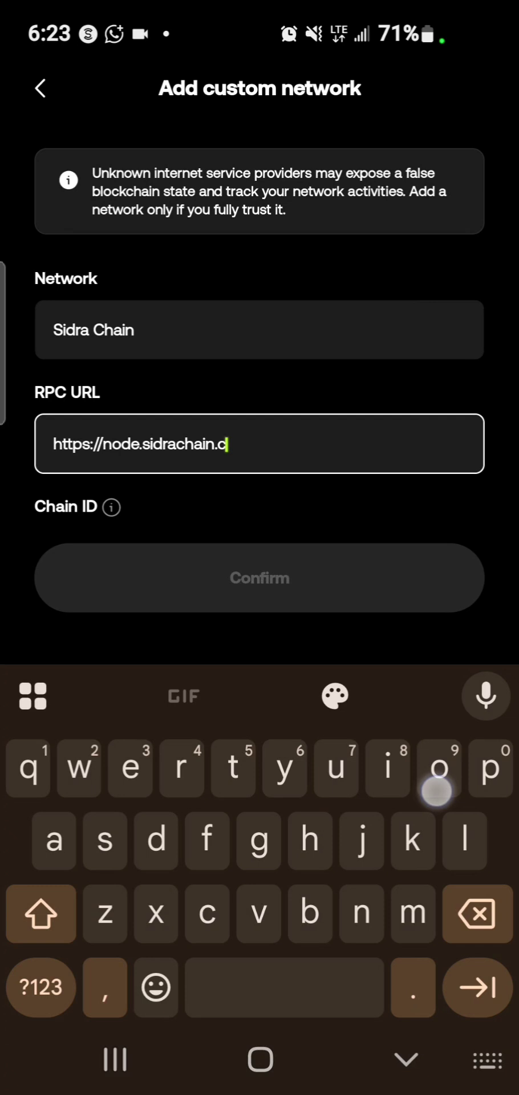
{"action": "type", "text": "om"}
{"action": "scroll", "coordinate": [494, 335], "scroll_direction": "down", "scroll_amount": 2}
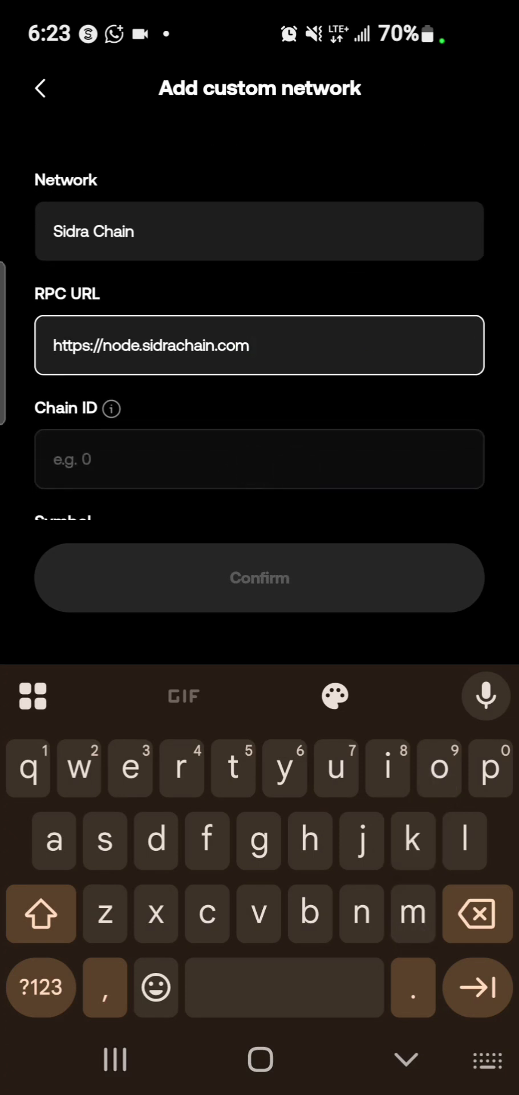
{"action": "left_click", "coordinate": [406, 1059]}
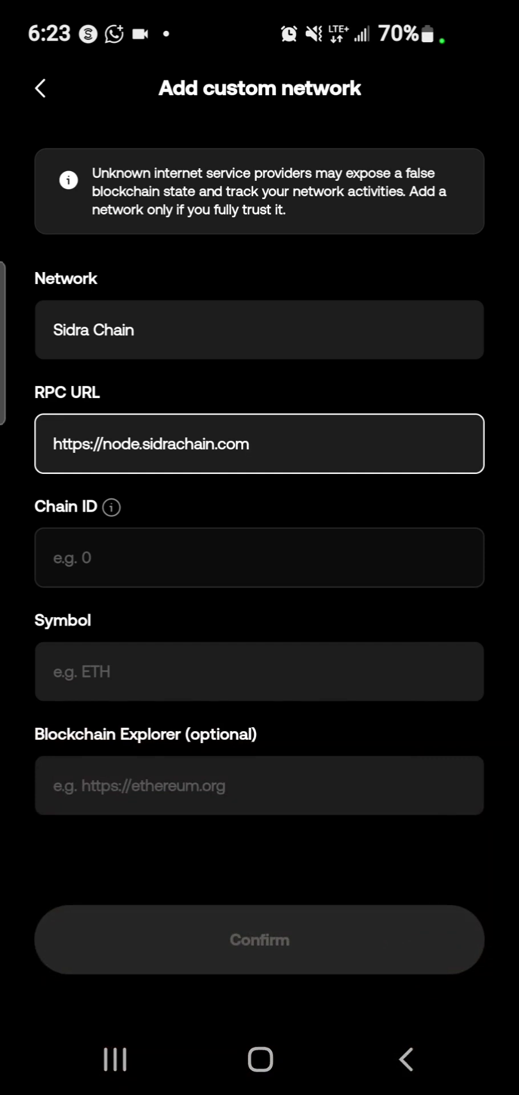
Enter symbol SDA and start the block explorer as ledger.sidrachain
{"action": "left_click", "coordinate": [281, 675]}
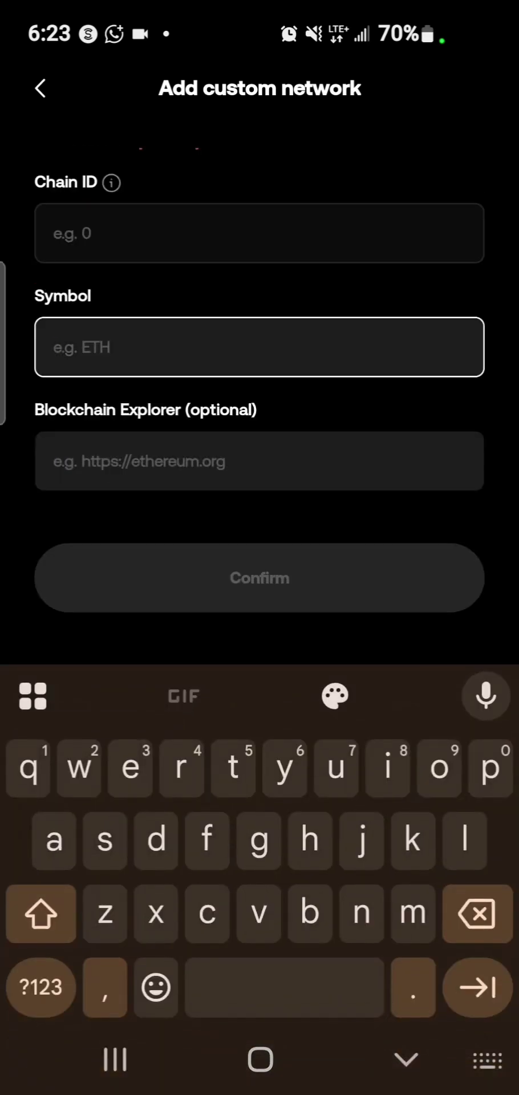
{"action": "type", "text": "SDA"}
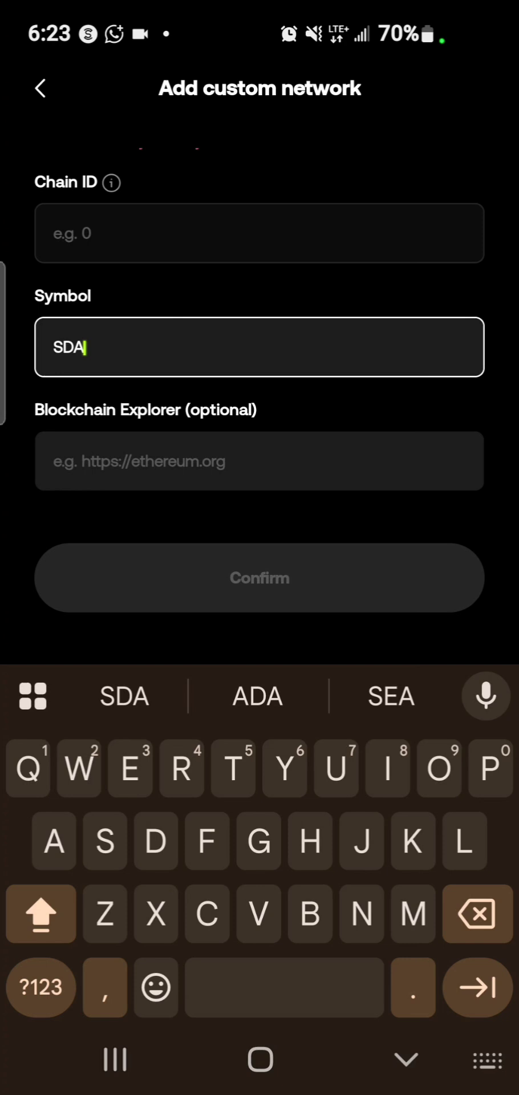
{"action": "left_click", "coordinate": [313, 470]}
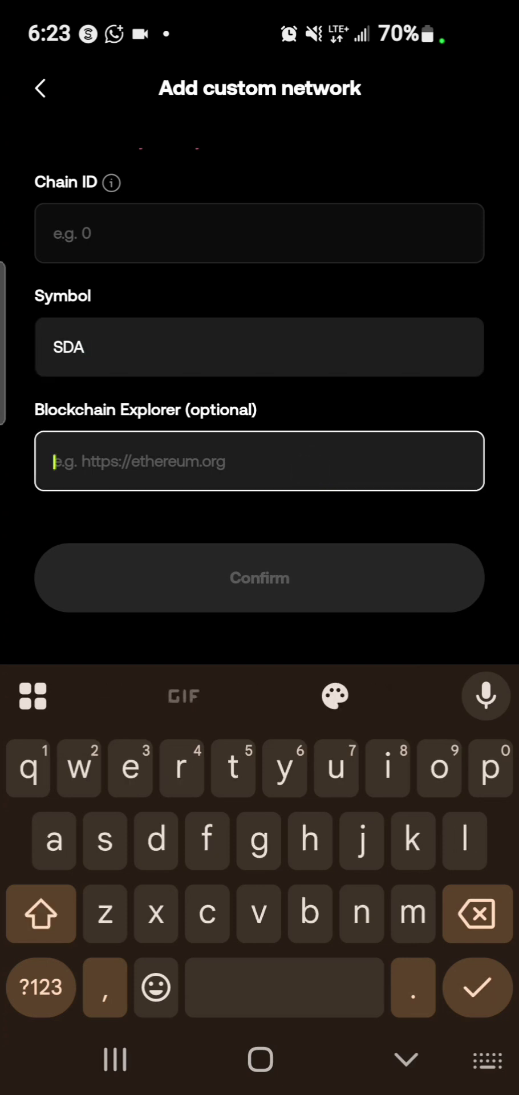
{"action": "type", "text": "l"}
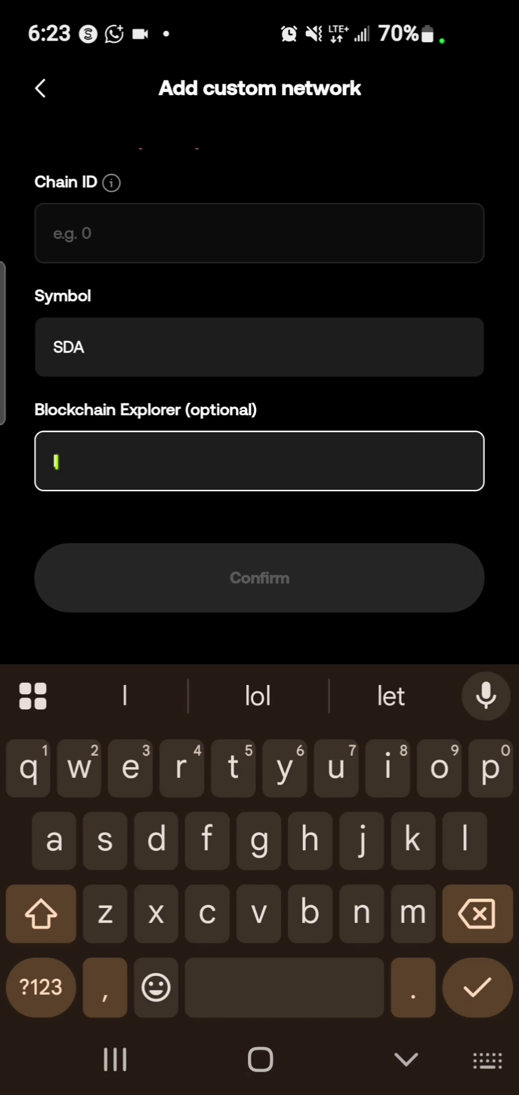
{"action": "type", "text": "edg"}
{"action": "left_click", "coordinate": [259, 696]}
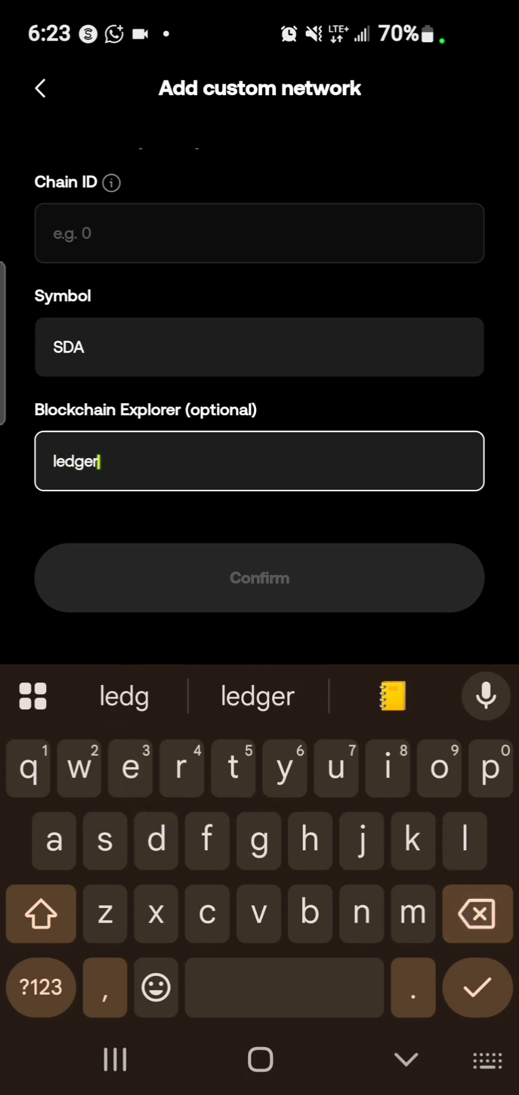
{"action": "type", "text": ".sidra"}
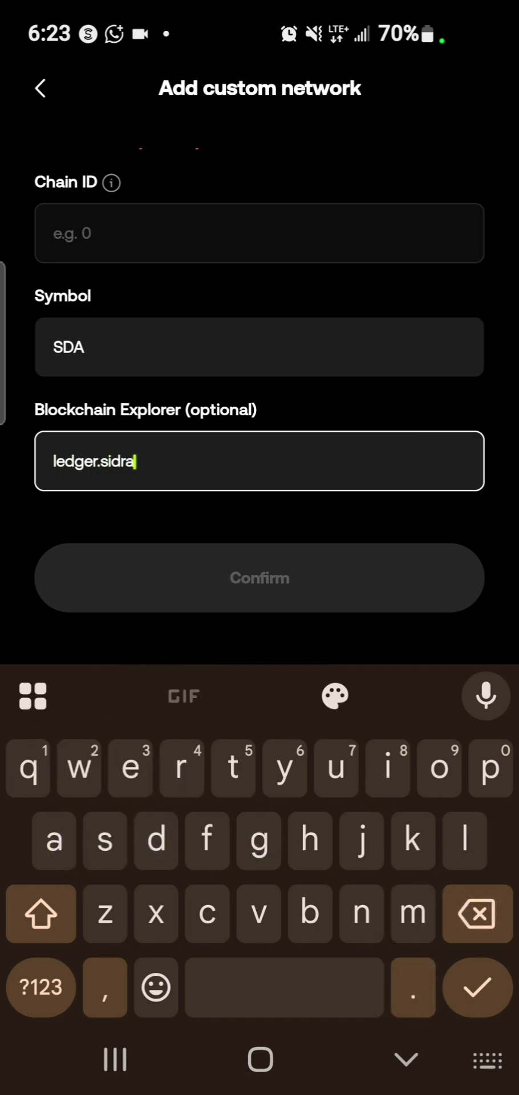
{"action": "type", "text": "ch"}
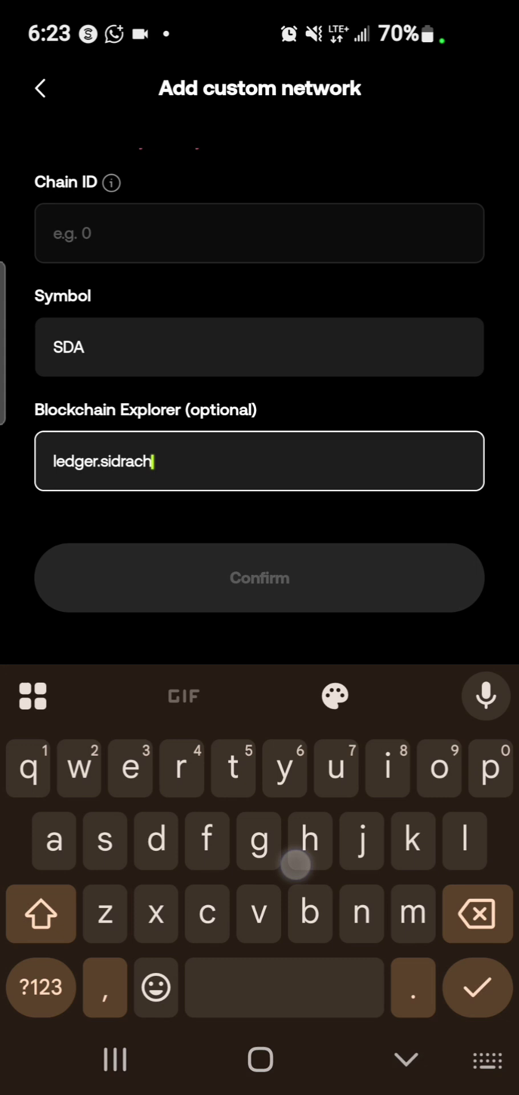
{"action": "type", "text": "ain."}
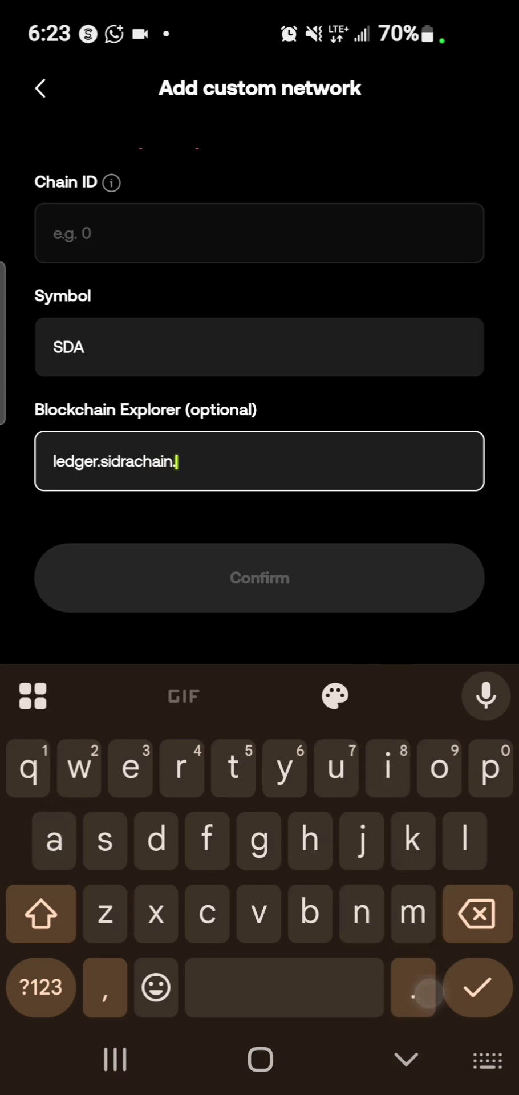
Complete the explorer as ledger.sidrachain.com, then discard the form after the RPC URL conflict and back out
{"action": "type", "text": "com"}
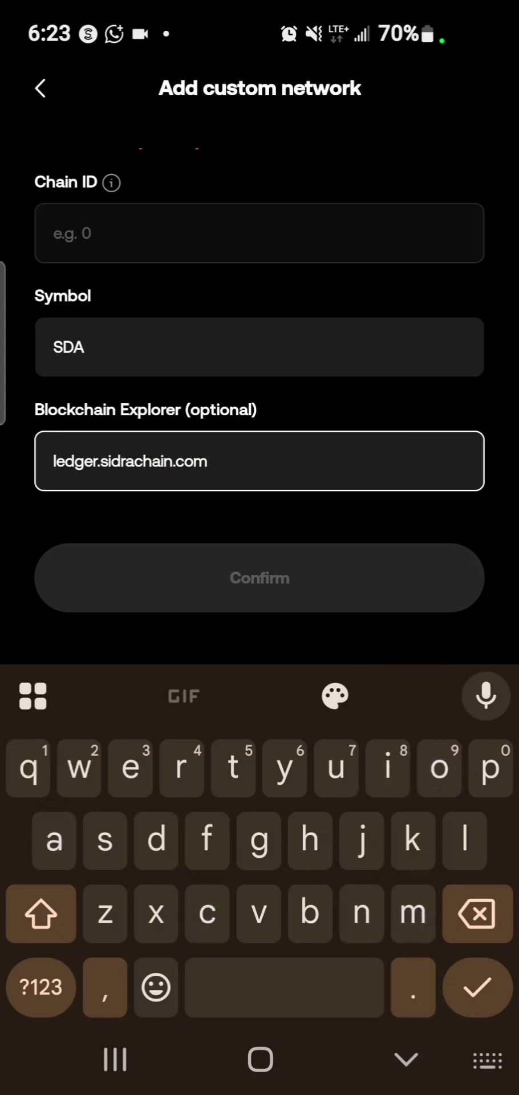
{"action": "left_click", "coordinate": [406, 1059]}
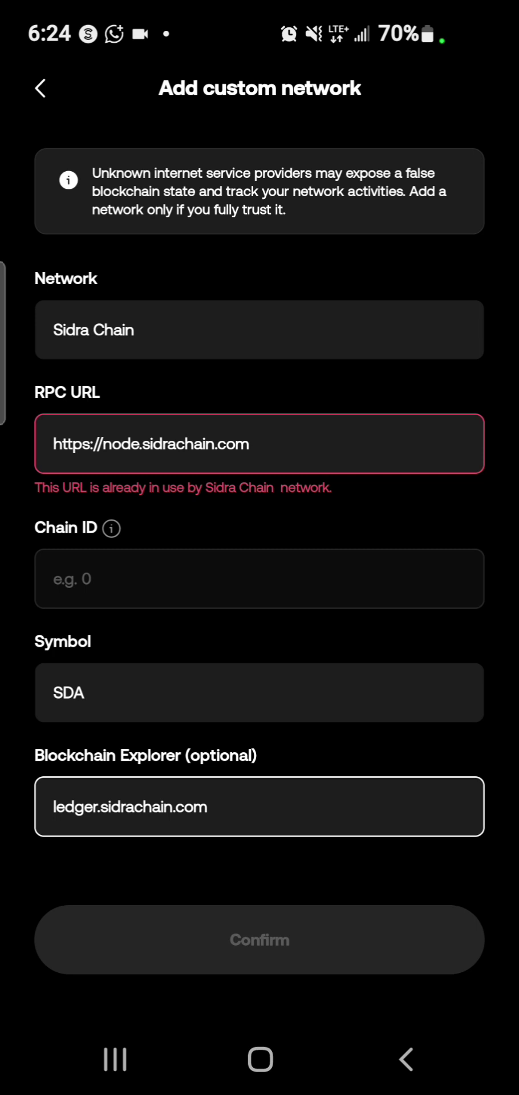
{"action": "left_click", "coordinate": [311, 715]}
{"action": "left_click", "coordinate": [272, 922]}
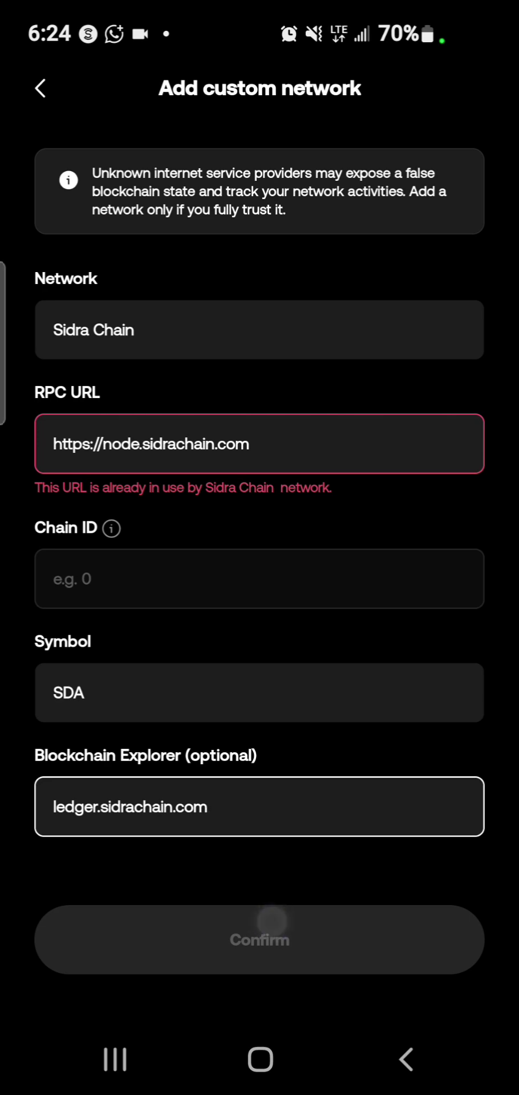
{"action": "left_click", "coordinate": [293, 797]}
{"action": "left_click", "coordinate": [406, 1060]}
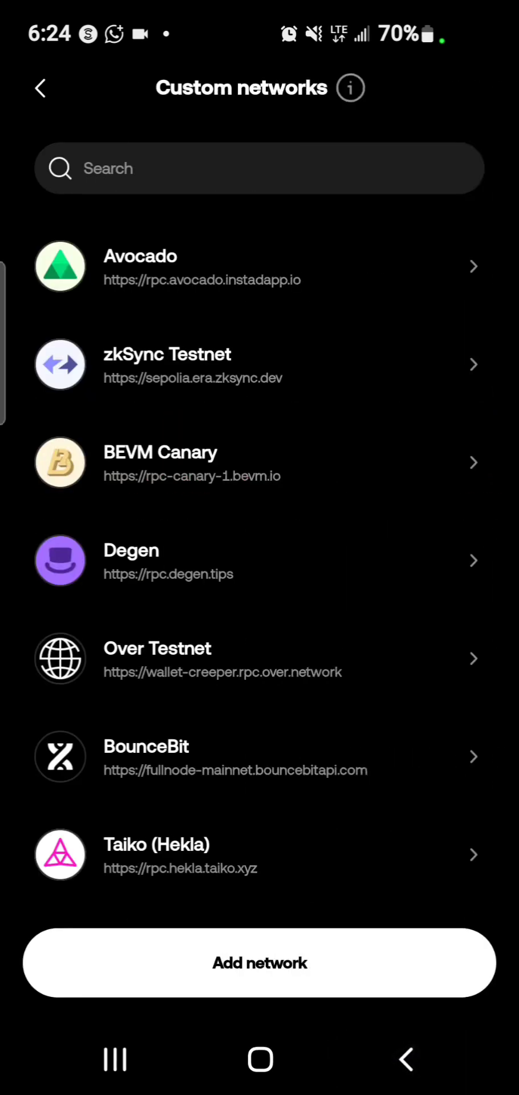
{"action": "left_click", "coordinate": [406, 1059]}
{"action": "left_click", "coordinate": [406, 1060]}
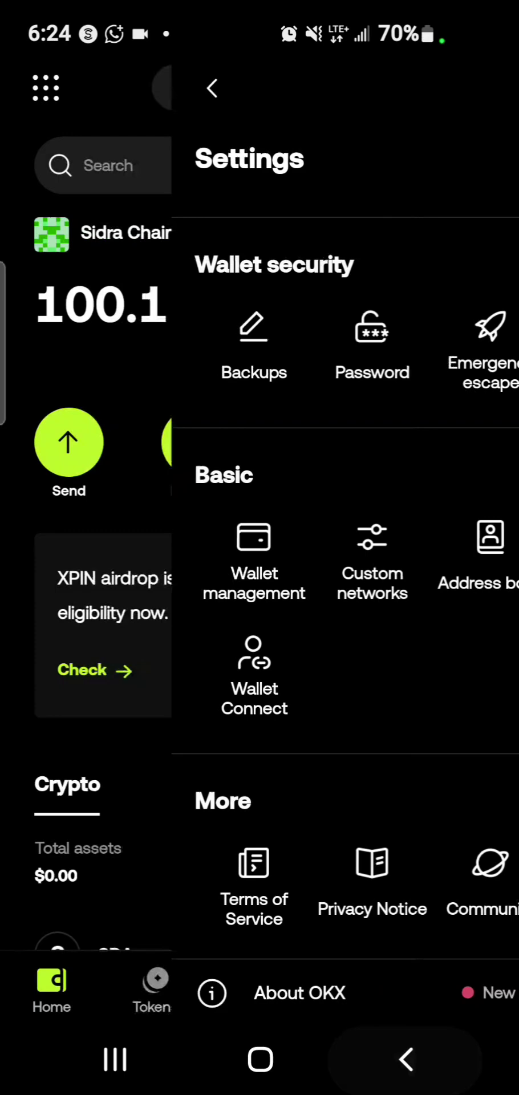
Pick Sidra Chain as the active network and check the 100.1 SDA home balance
{"action": "mouse_move", "coordinate": [337, 857]}
{"action": "left_mouse_down"}
{"action": "mouse_move", "coordinate": [296, 790]}
{"action": "mouse_move", "coordinate": [290, 885]}
{"action": "left_mouse_up"}
{"action": "scroll", "coordinate": [295, 790], "scroll_direction": "up", "scroll_amount": 5}
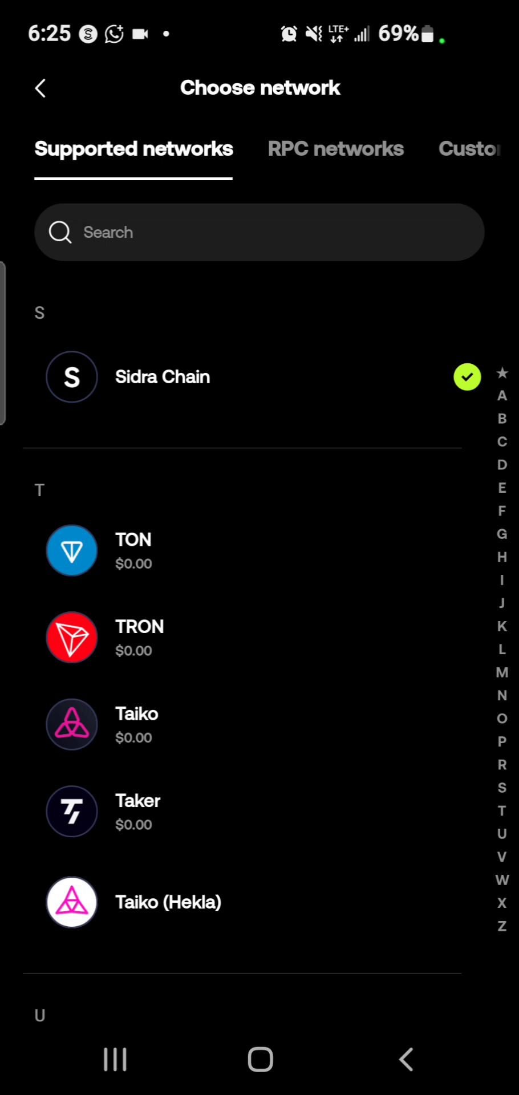
{"action": "left_click", "coordinate": [40, 87]}
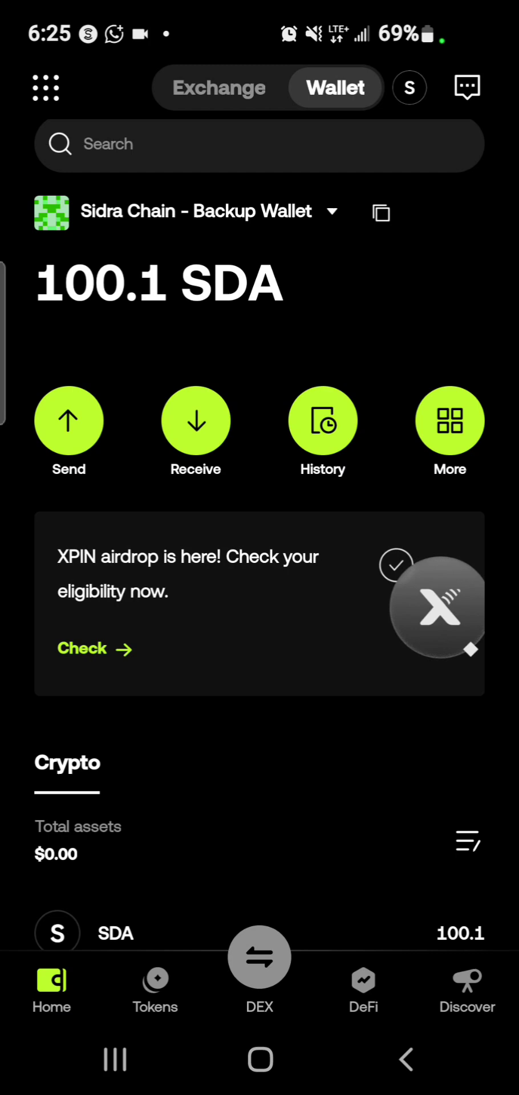
{"action": "scroll", "coordinate": [340, 818], "scroll_direction": "down", "scroll_amount": 5}
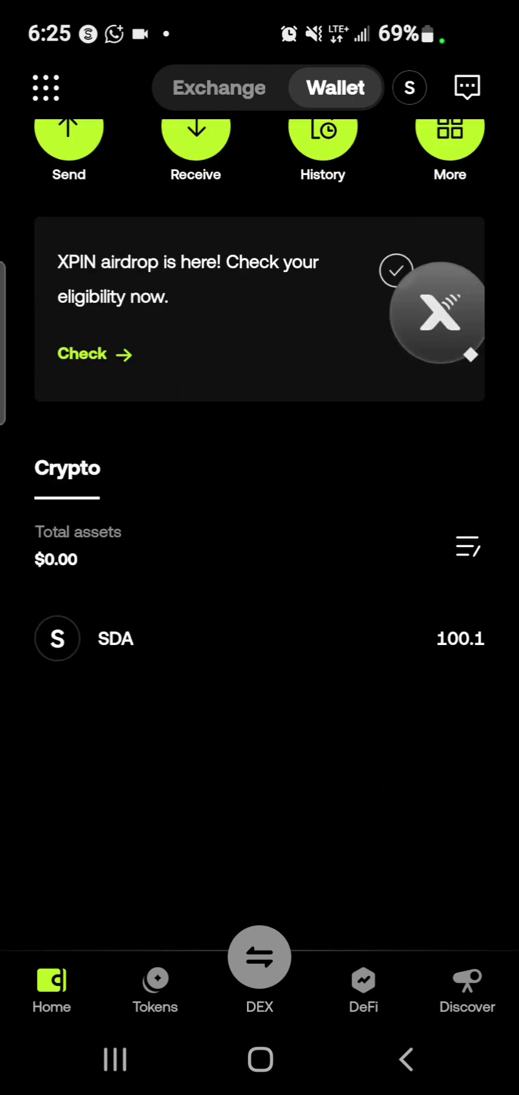
{"action": "scroll", "coordinate": [327, 785], "scroll_direction": "up", "scroll_amount": 5}
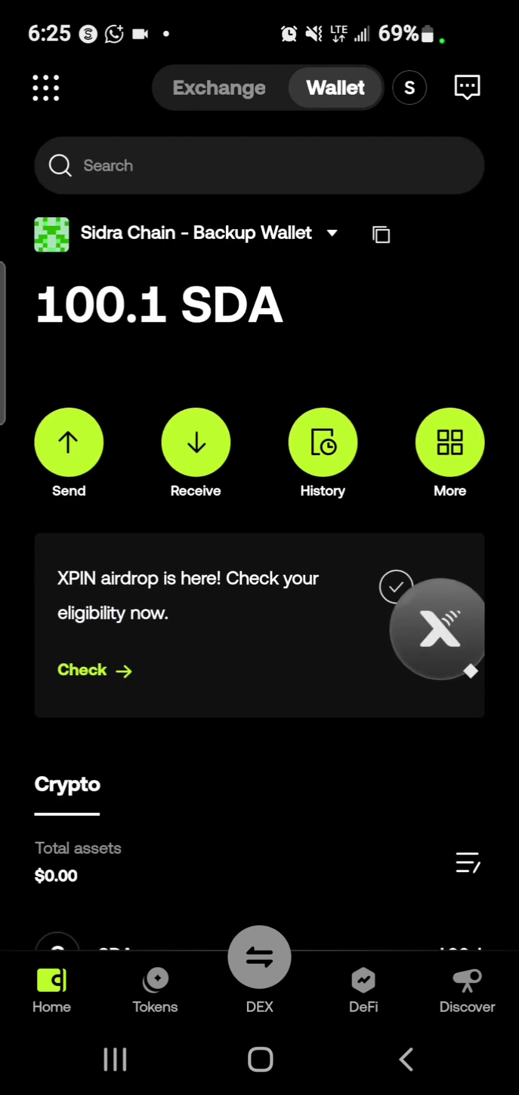
Switch from OKX Wallet to Trust Wallet via the Wallet folder and reach Manage crypto
{"action": "left_click", "coordinate": [260, 1059]}
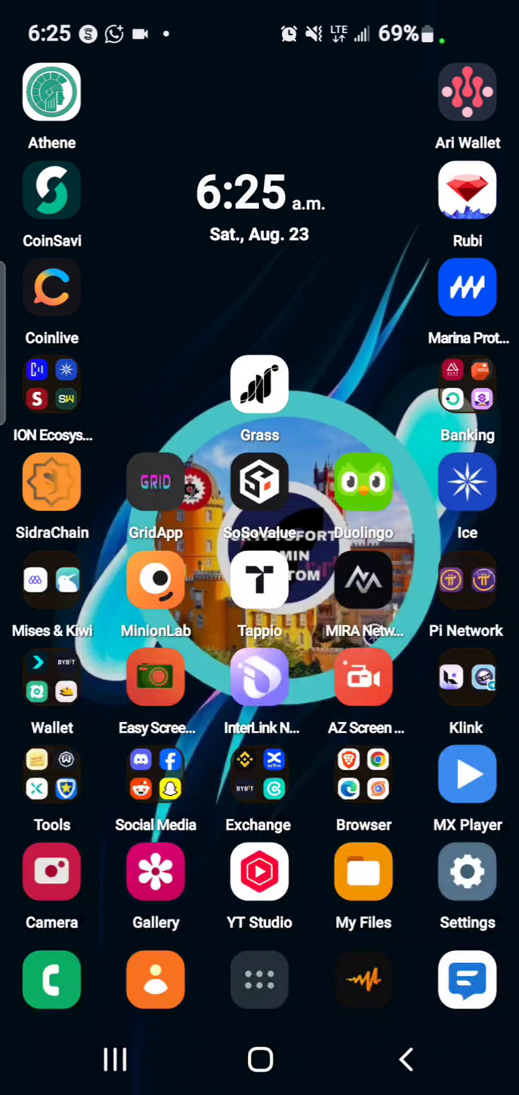
{"action": "left_click", "coordinate": [52, 676]}
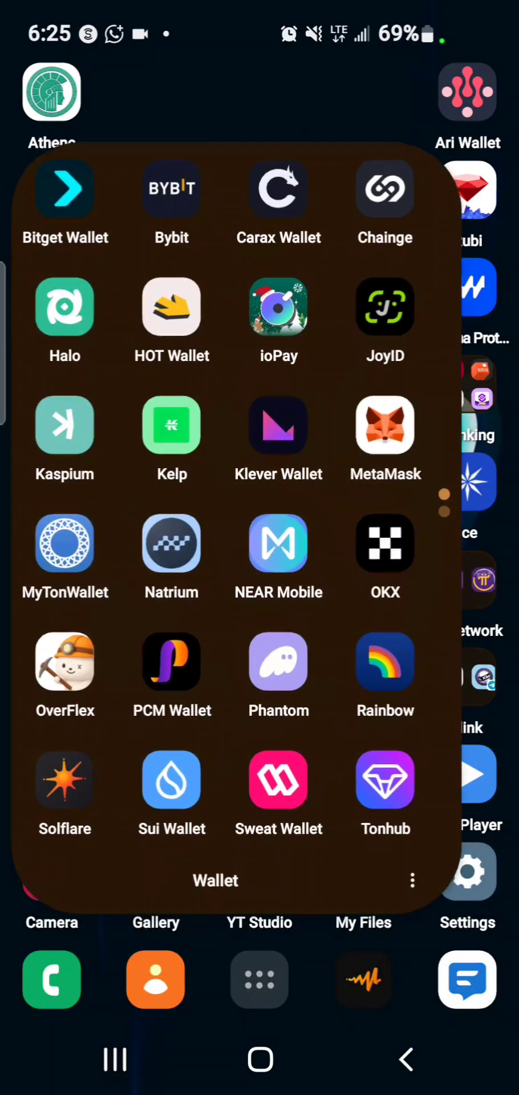
{"action": "scroll", "coordinate": [345, 702], "scroll_direction": "down", "scroll_amount": 5}
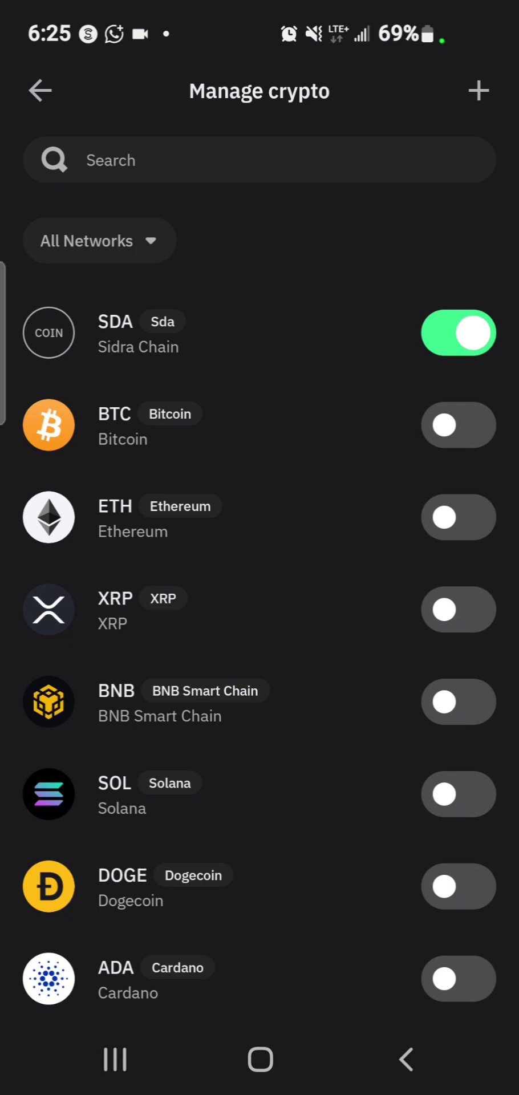
Start importing crypto from Manage crypto and switch to the Network form
{"action": "left_click", "coordinate": [478, 91]}
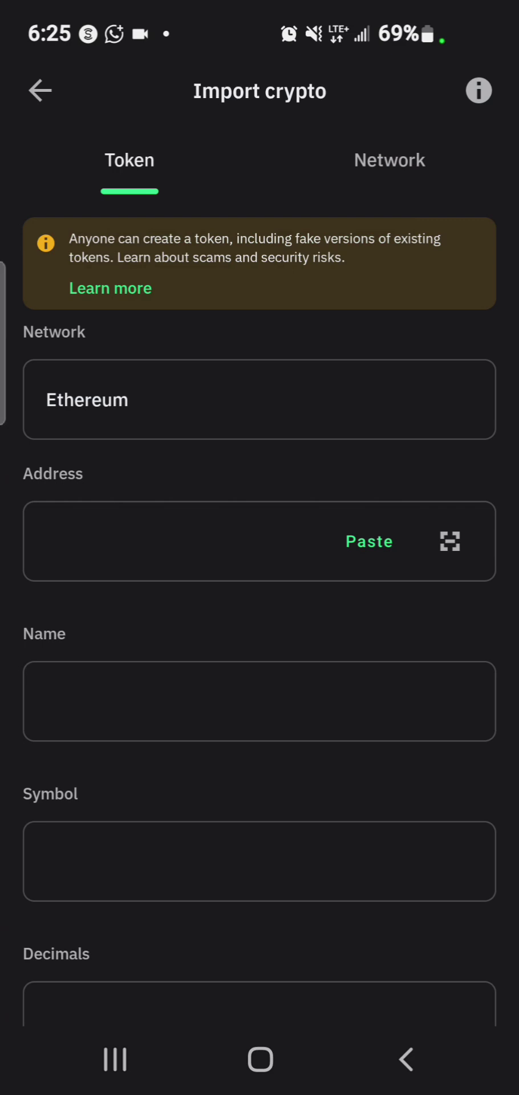
{"action": "left_click", "coordinate": [390, 161]}
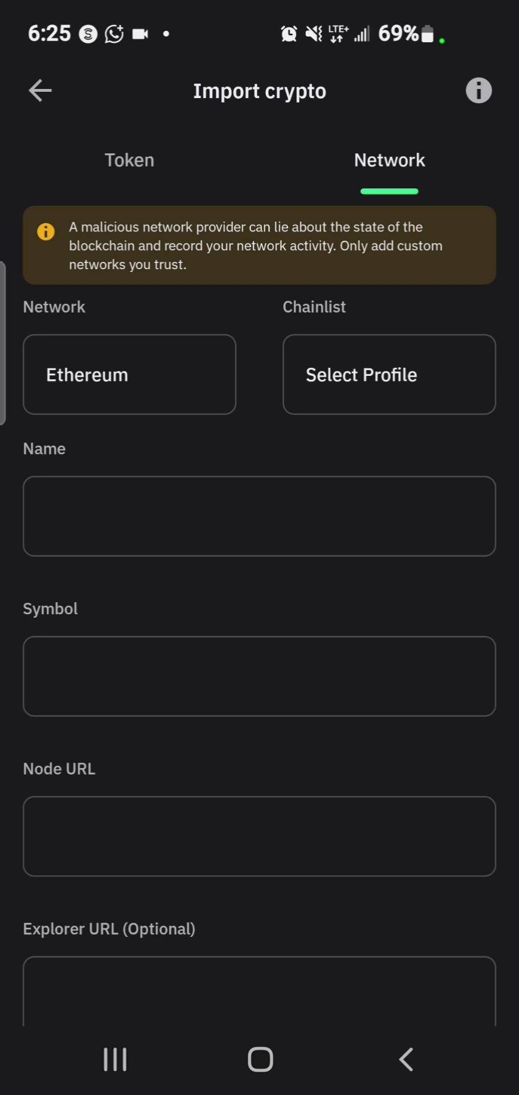
Enter the network name 'Sidra Chain' and the symbol 'SDA'
{"action": "left_click", "coordinate": [298, 521]}
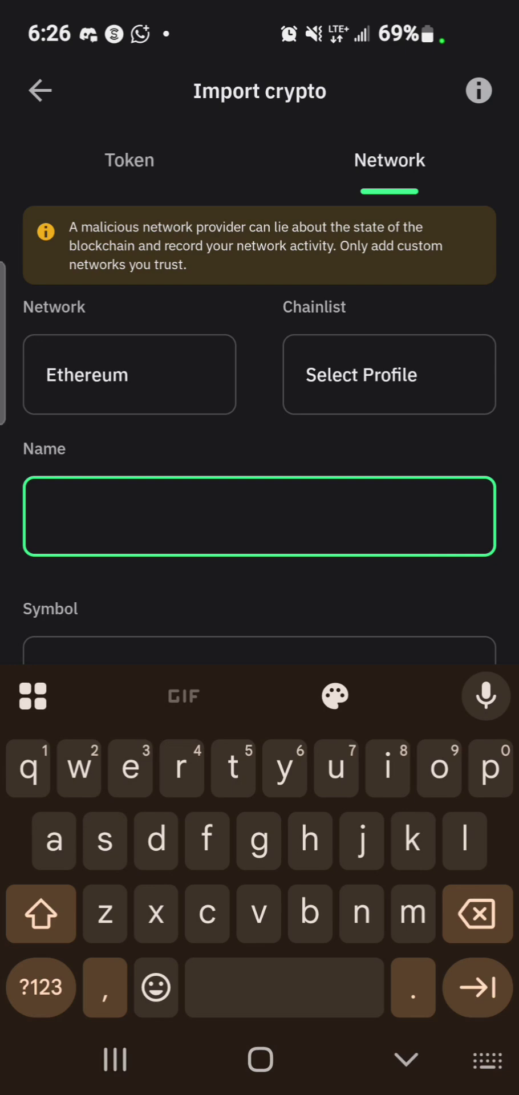
{"action": "type", "text": "Sid"}
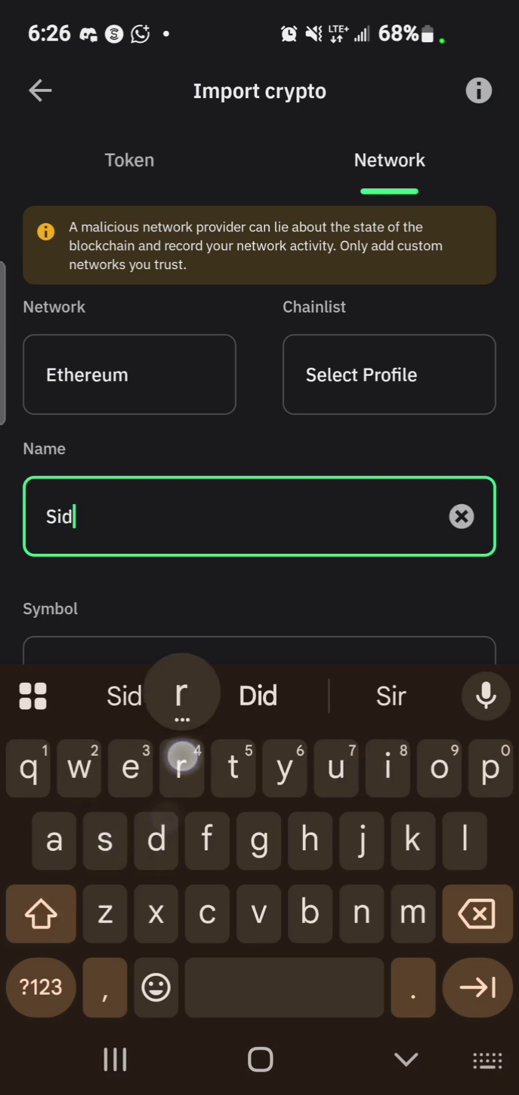
{"action": "type", "text": "ra"}
{"action": "left_click", "coordinate": [43, 915]}
{"action": "left_click", "coordinate": [257, 696]}
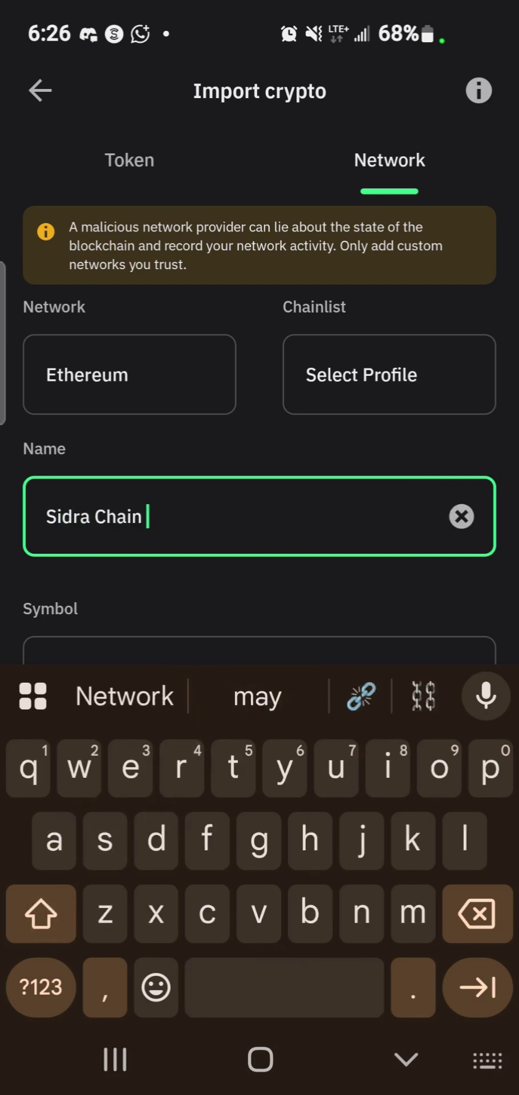
{"action": "left_click", "coordinate": [406, 1060]}
{"action": "left_click", "coordinate": [295, 665]}
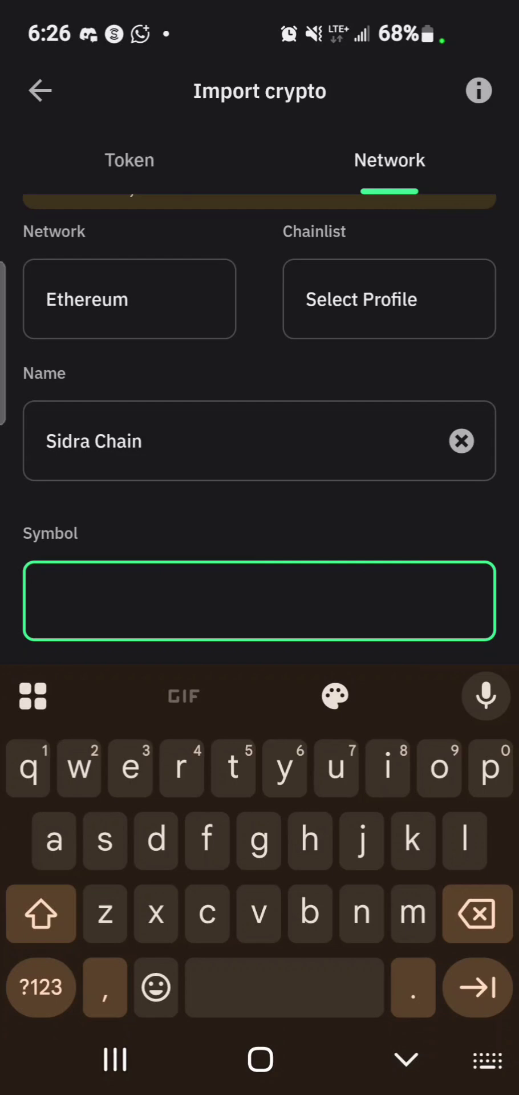
{"action": "double_click", "coordinate": [42, 915]}
{"action": "type", "text": "SDA"}
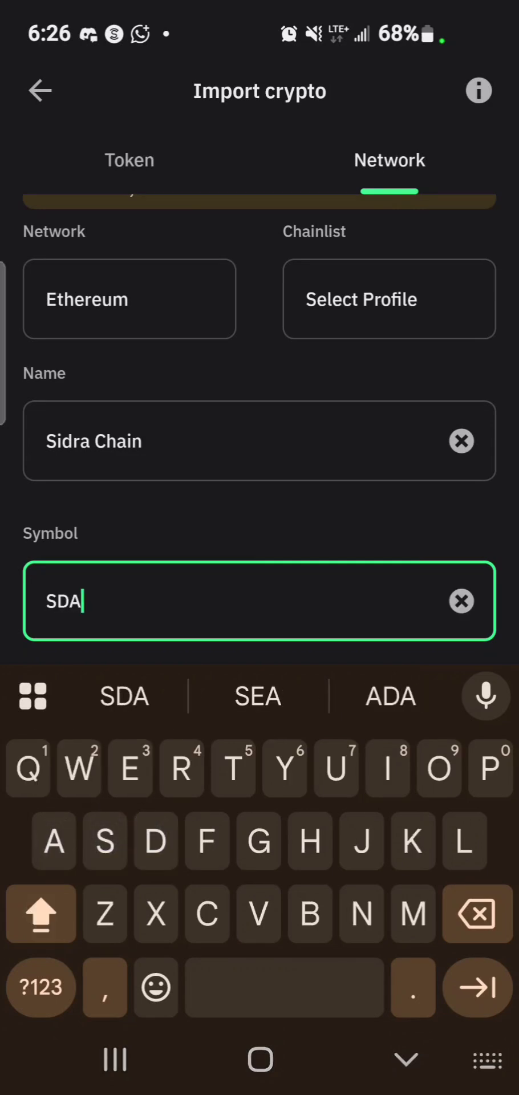
{"action": "left_click", "coordinate": [404, 1060]}
{"action": "left_click", "coordinate": [277, 781]}
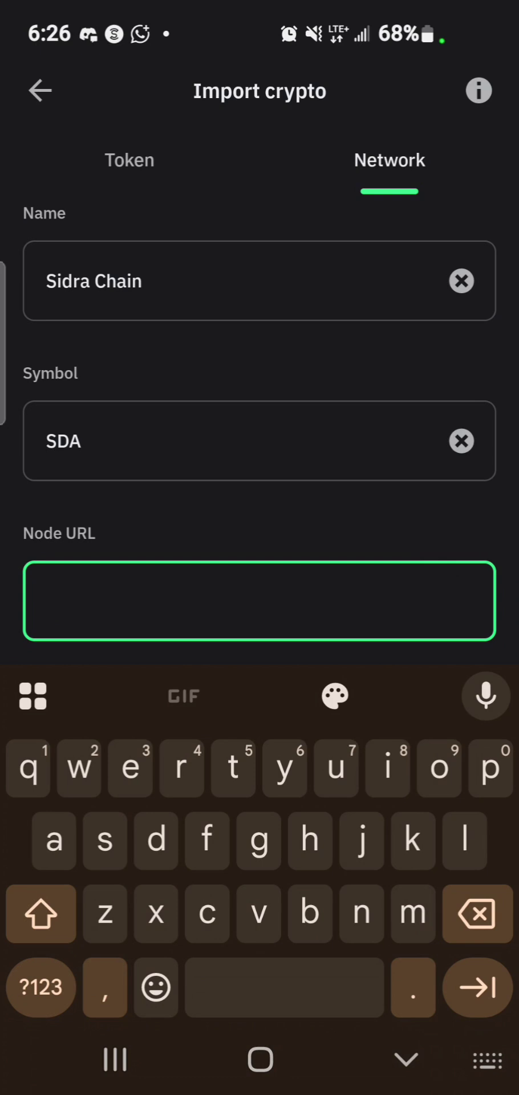
{"action": "type", "text": "node"}
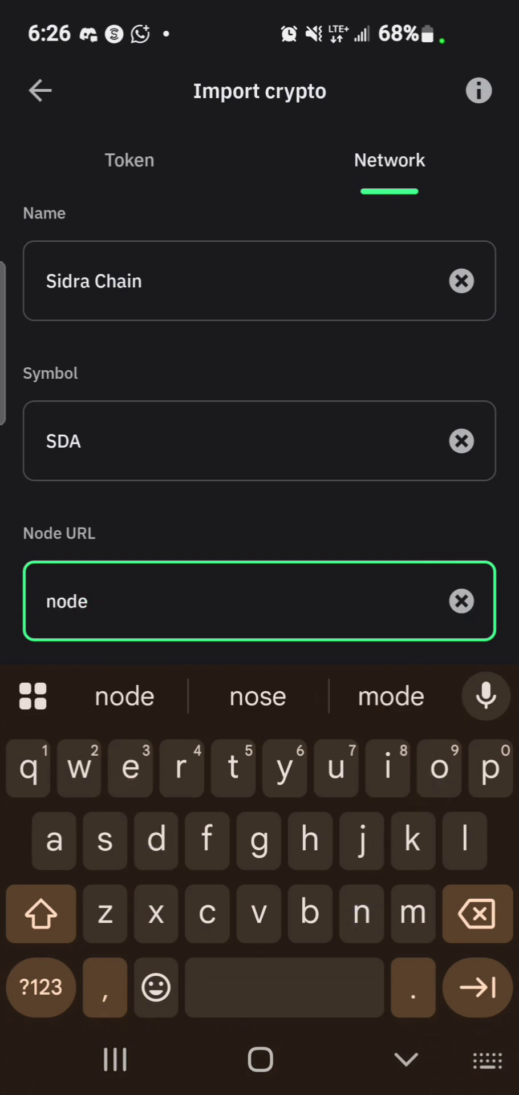
{"action": "key", "text": "BackSpace"}
{"action": "key", "text": "BackSpace"}
{"action": "key", "text": "BackSpace"}
{"action": "type", "text": "ht"}
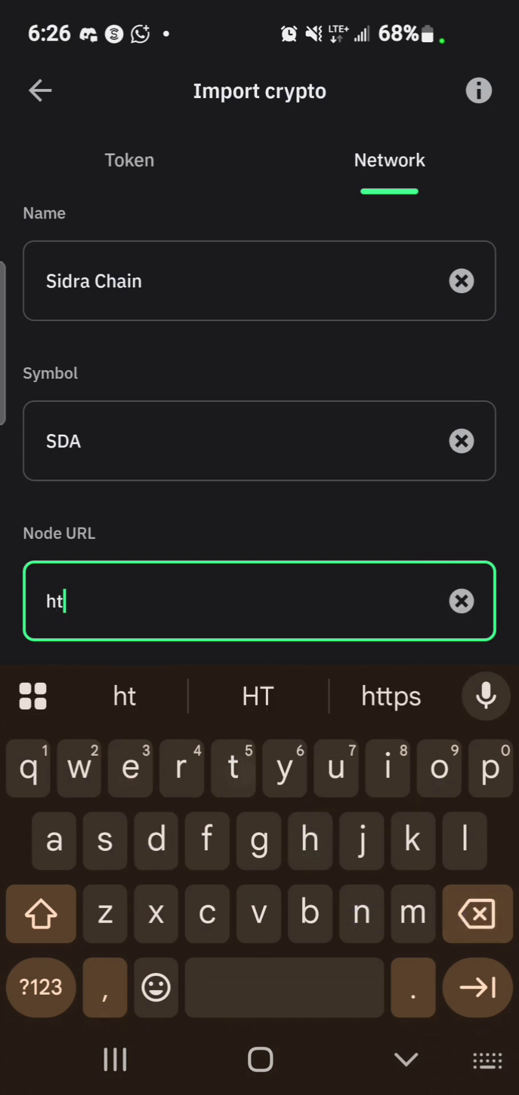
{"action": "type", "text": "pos"}
{"action": "left_click", "coordinate": [312, 700]}
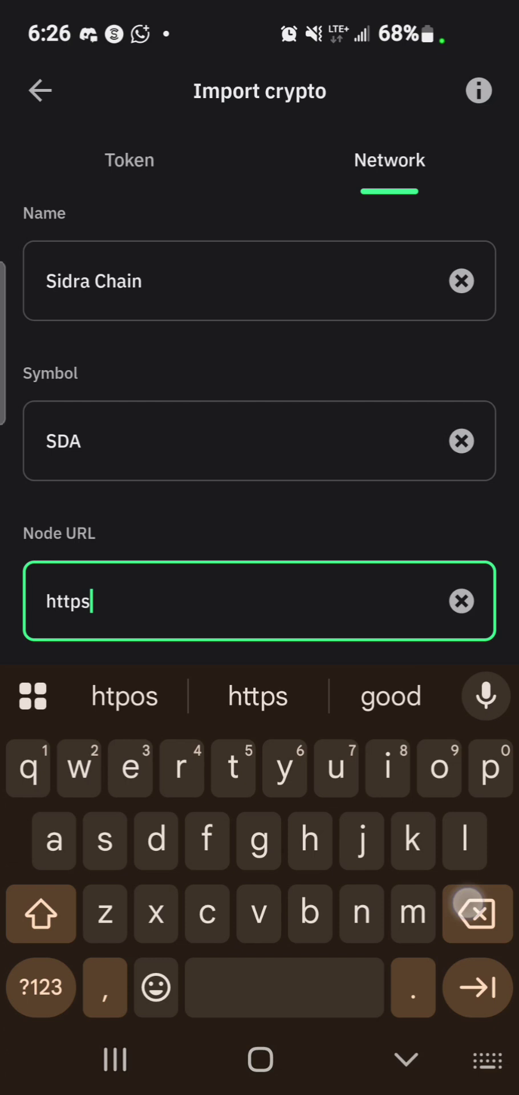
{"action": "left_click", "coordinate": [40, 986]}
{"action": "type", "text": "://"}
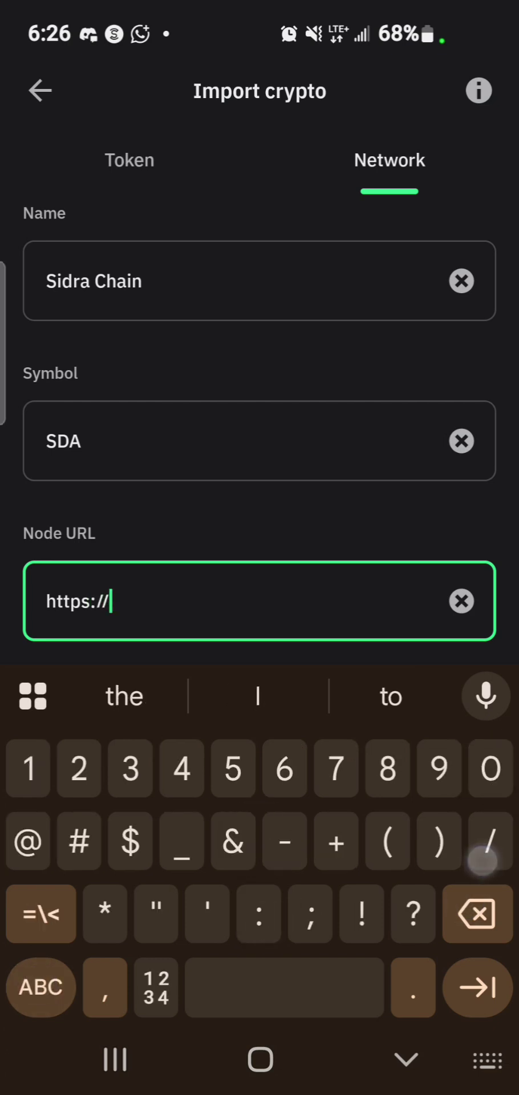
{"action": "left_click", "coordinate": [40, 986]}
Continue the node address as 'node.sidrachain.c', fixing the typos
{"action": "type", "text": "node"}
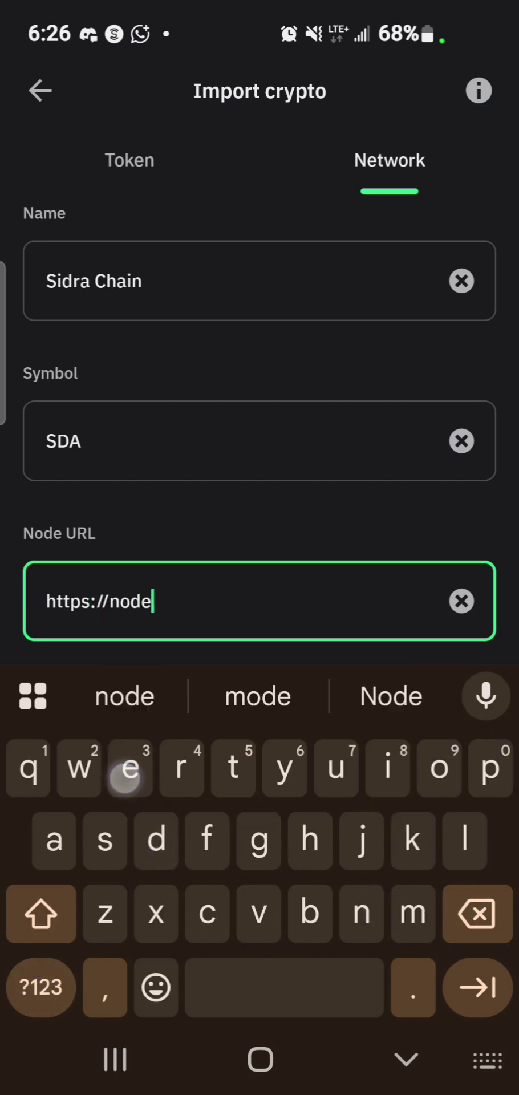
{"action": "type", "text": ".su"}
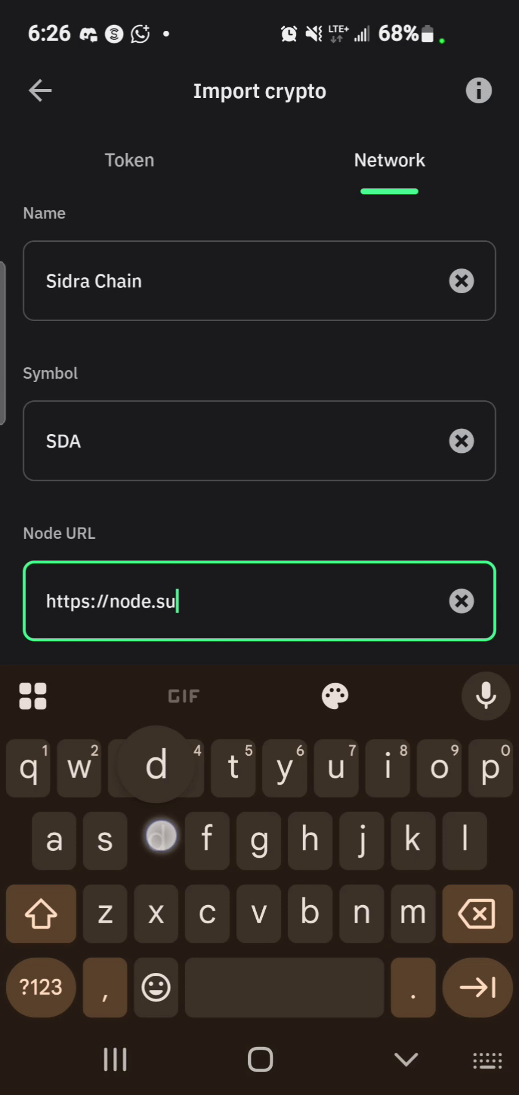
{"action": "type", "text": "drach"}
{"action": "key", "text": "BackSpace"}
{"action": "key", "text": "BackSpace"}
{"action": "key", "text": "BackSpace"}
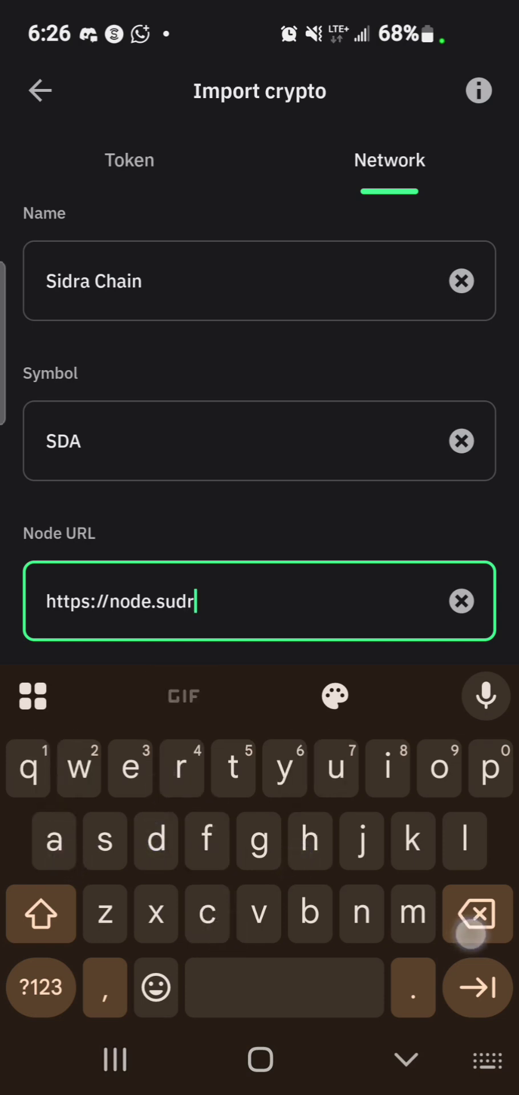
{"action": "key", "text": "BackSpace"}
{"action": "key", "text": "BackSpace"}
{"action": "key", "text": "BackSpace"}
{"action": "key", "text": "BackSpace"}
{"action": "type", "text": "s"}
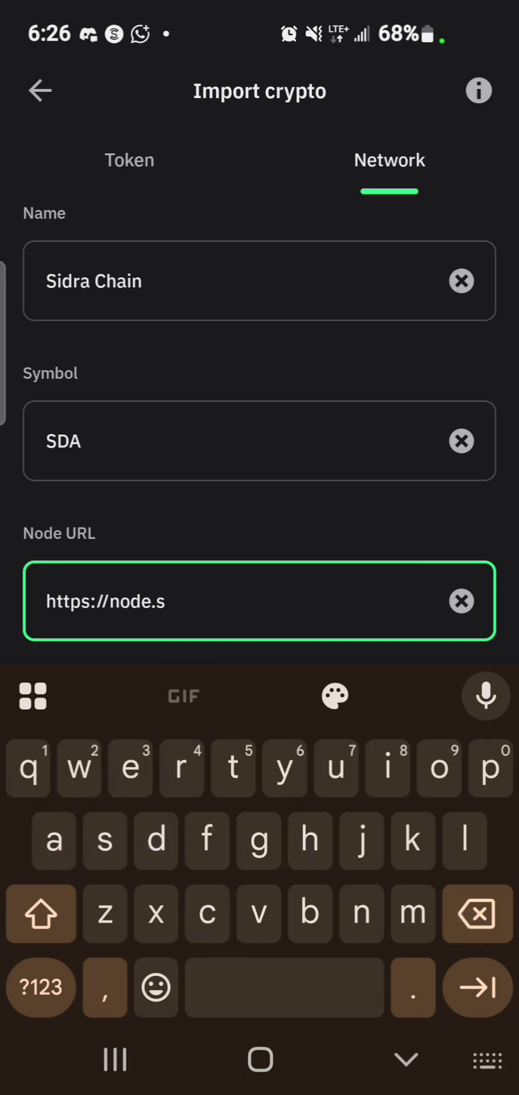
{"action": "type", "text": "idra"}
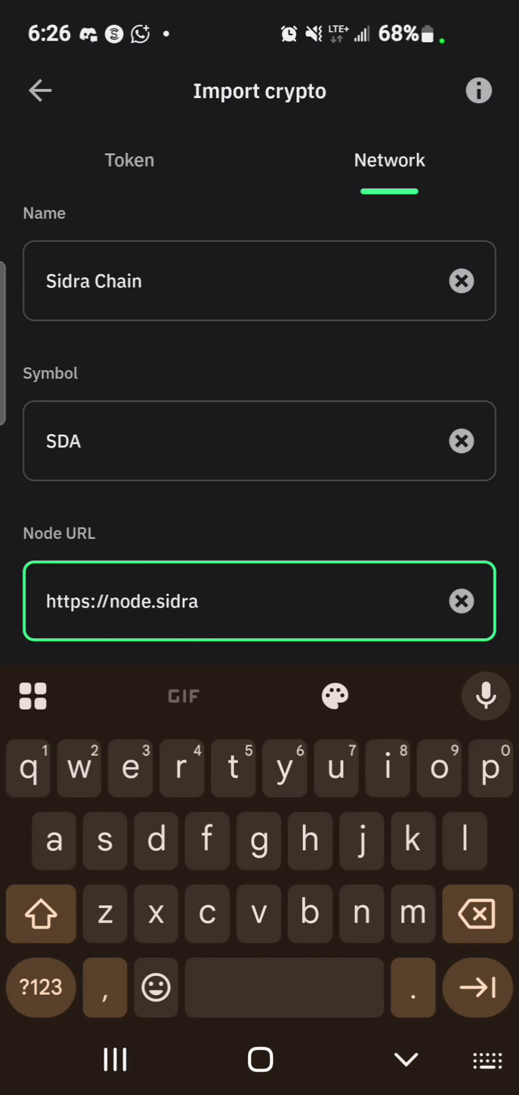
{"action": "type", "text": "cga"}
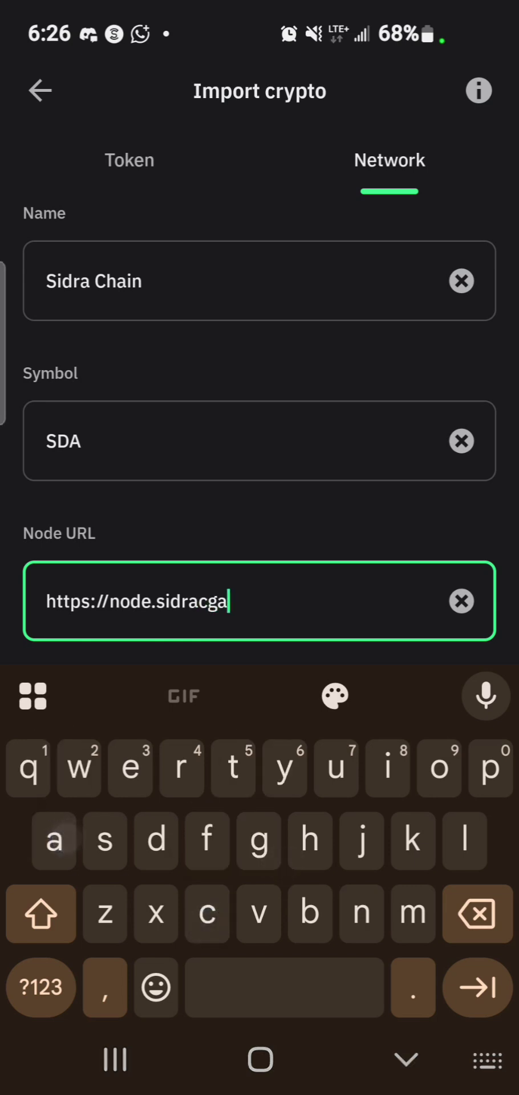
{"action": "key", "text": "BackSpace"}
{"action": "key", "text": "BackSpace"}
{"action": "type", "text": "ha"}
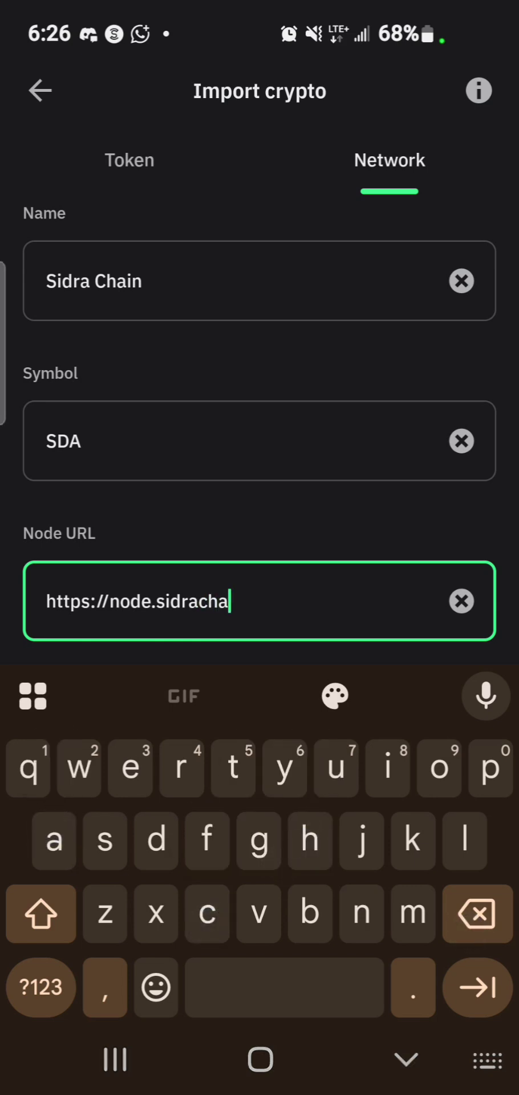
{"action": "type", "text": "in.x"}
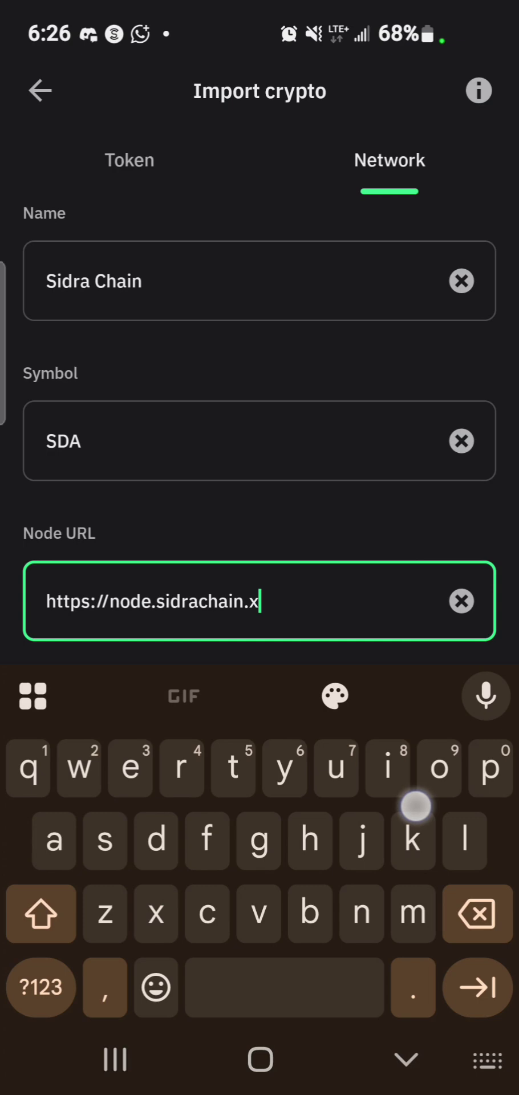
{"action": "type", "text": "om"}
{"action": "key", "text": "BackSpace"}
{"action": "key", "text": "BackSpace"}
{"action": "key", "text": "BackSpace"}
{"action": "type", "text": "c"}
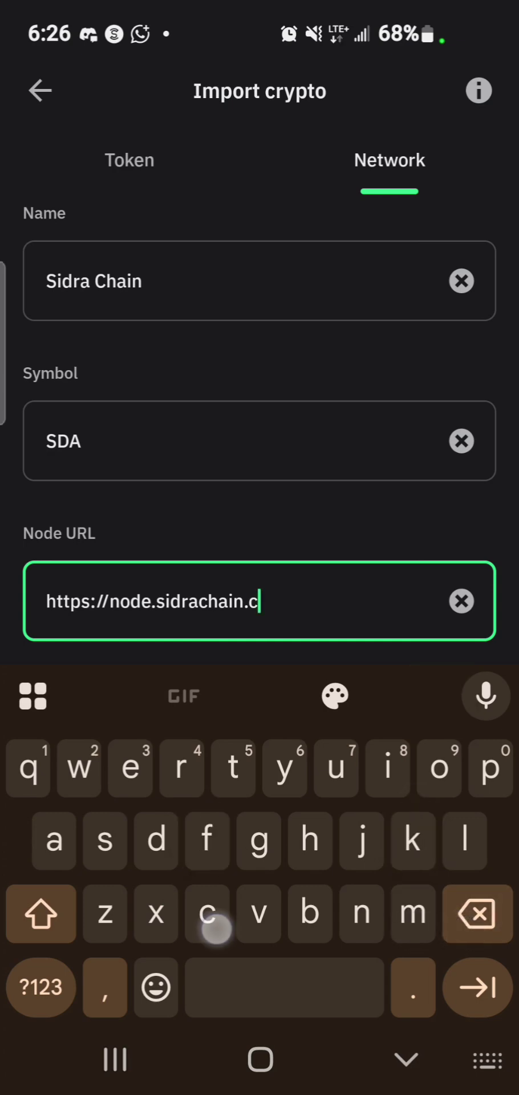
{"action": "type", "text": "om"}
{"action": "left_click", "coordinate": [406, 1060]}
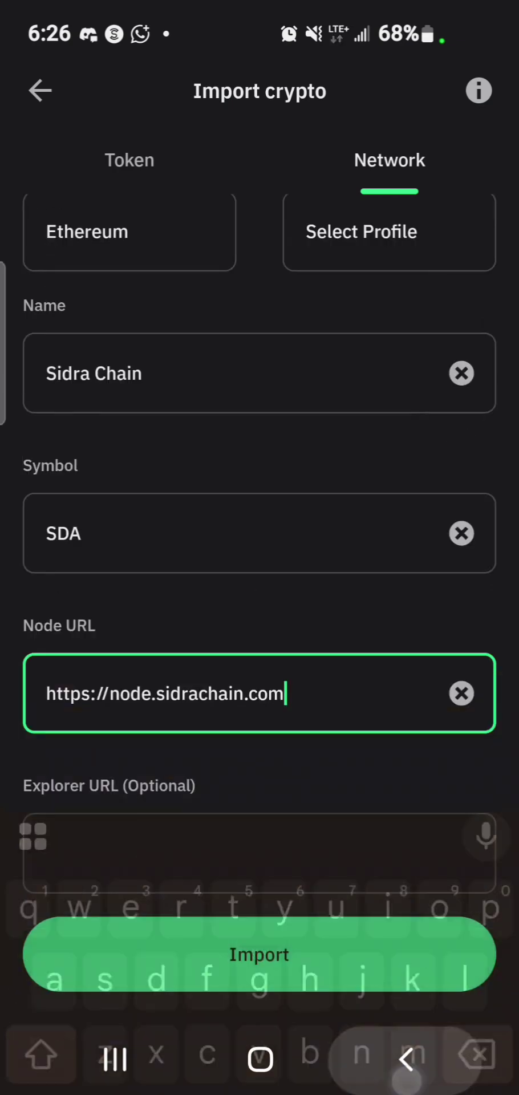
{"action": "left_click", "coordinate": [313, 861]}
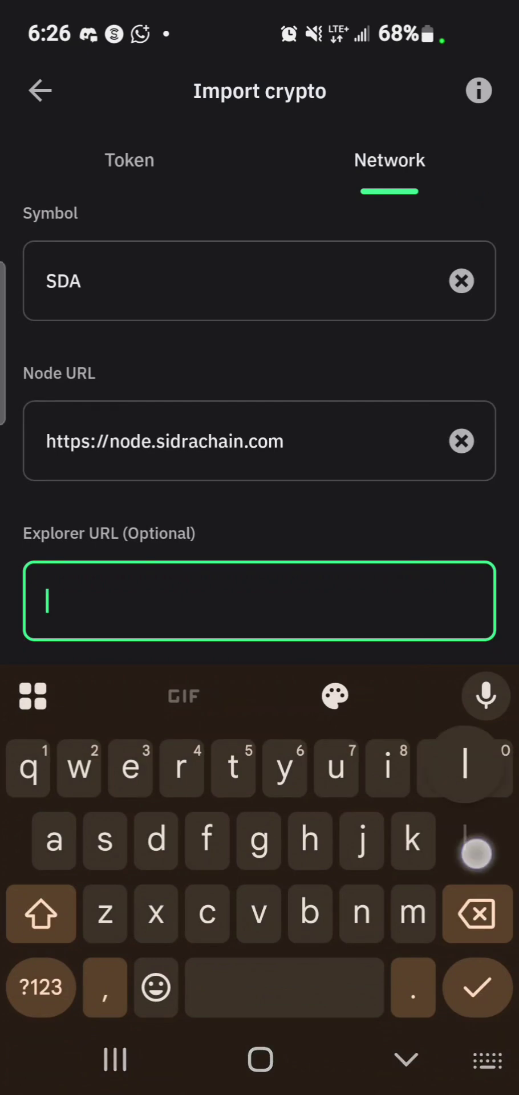
{"action": "type", "text": "ledger"}
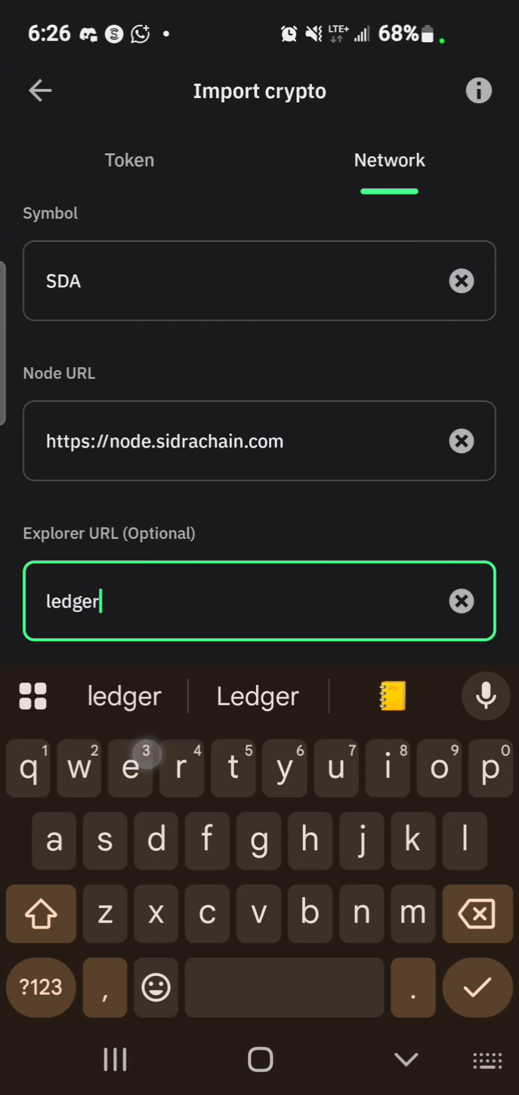
{"action": "type", "text": ".s"}
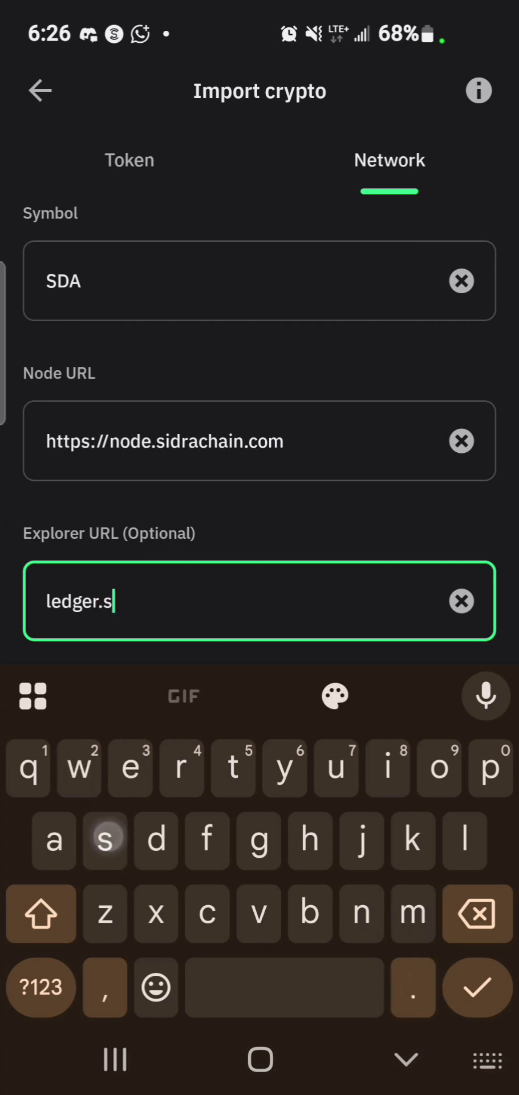
{"action": "type", "text": "idrac"}
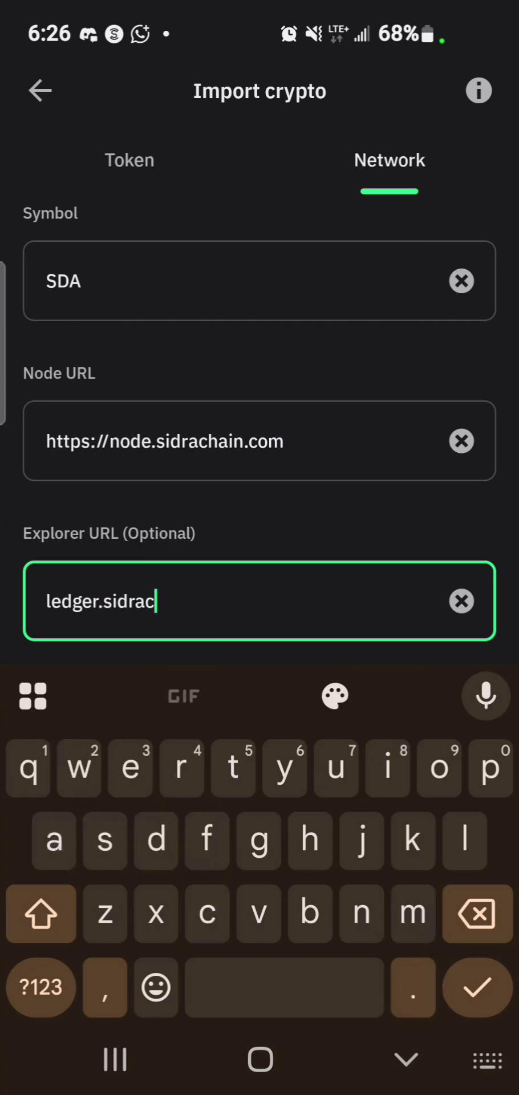
{"action": "type", "text": "haun"}
{"action": "key", "text": "BackSpace"}
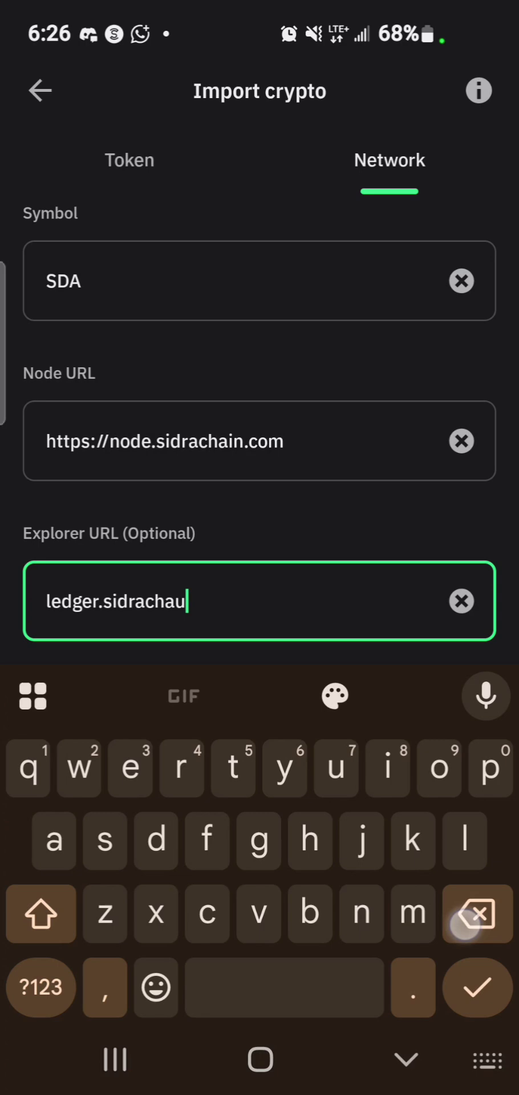
{"action": "key", "text": "BackSpace"}
{"action": "type", "text": "in.c"}
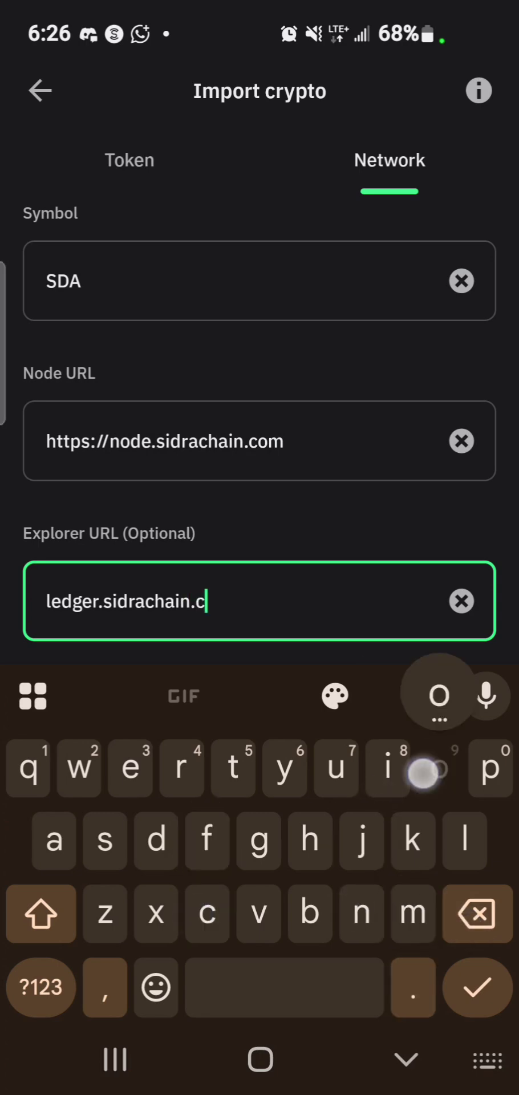
{"action": "type", "text": "om"}
{"action": "left_click", "coordinate": [406, 1059]}
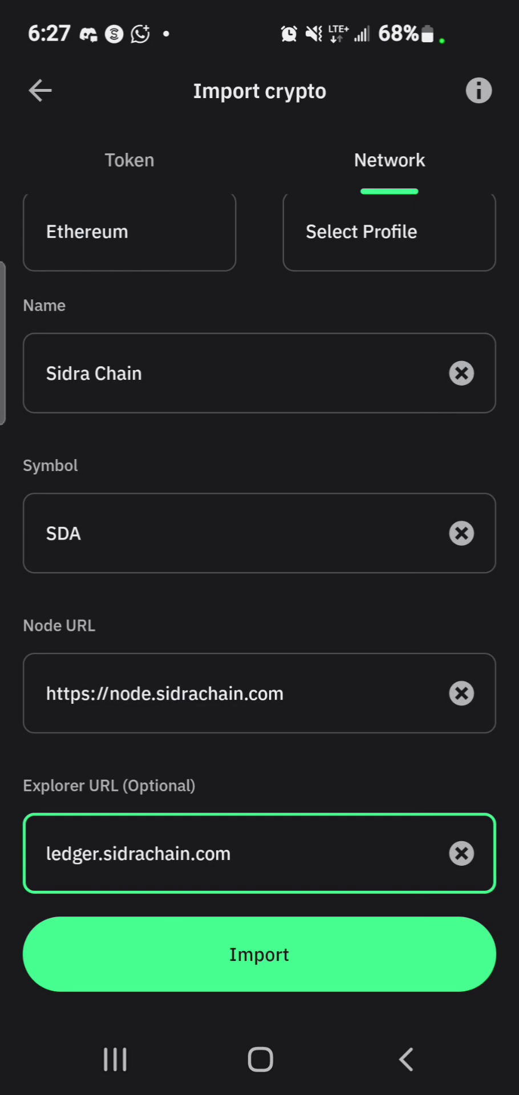
{"action": "scroll", "coordinate": [259, 571], "scroll_direction": "up", "scroll_amount": 3}
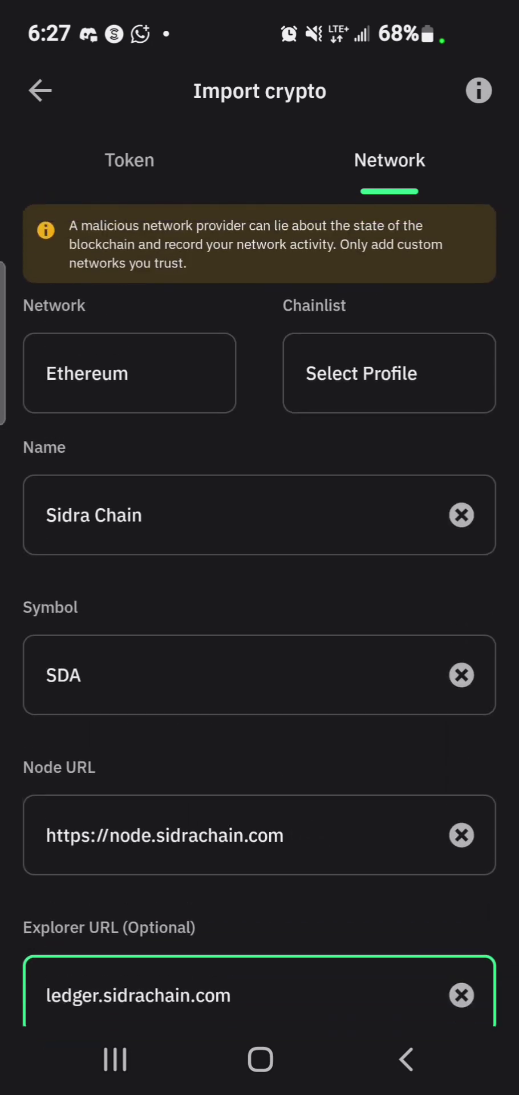
{"action": "scroll", "coordinate": [291, 797], "scroll_direction": "down", "scroll_amount": 3}
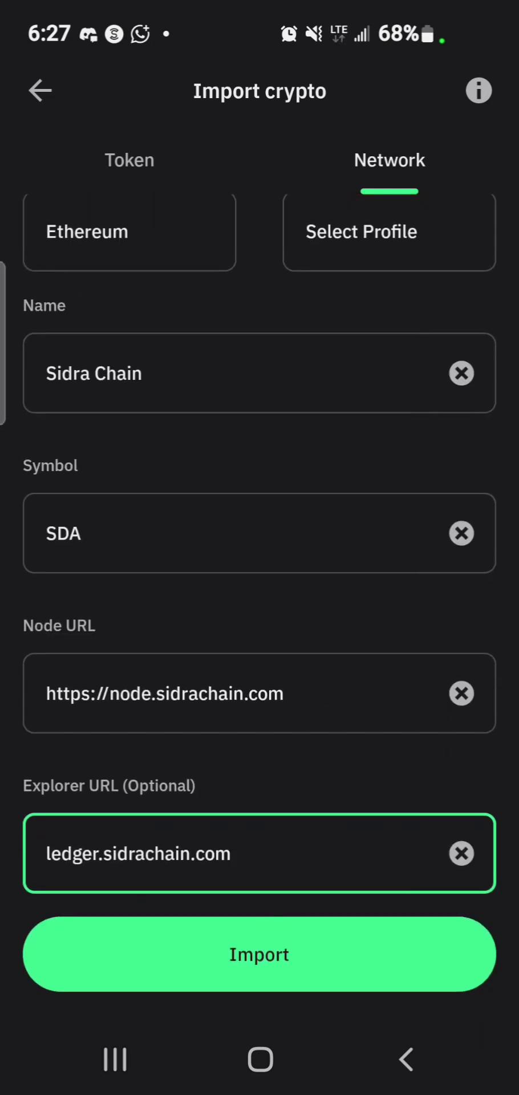
Import the Sidra Chain network, then open the SDA coin page showing 100.1 SDA
{"action": "left_click", "coordinate": [260, 954]}
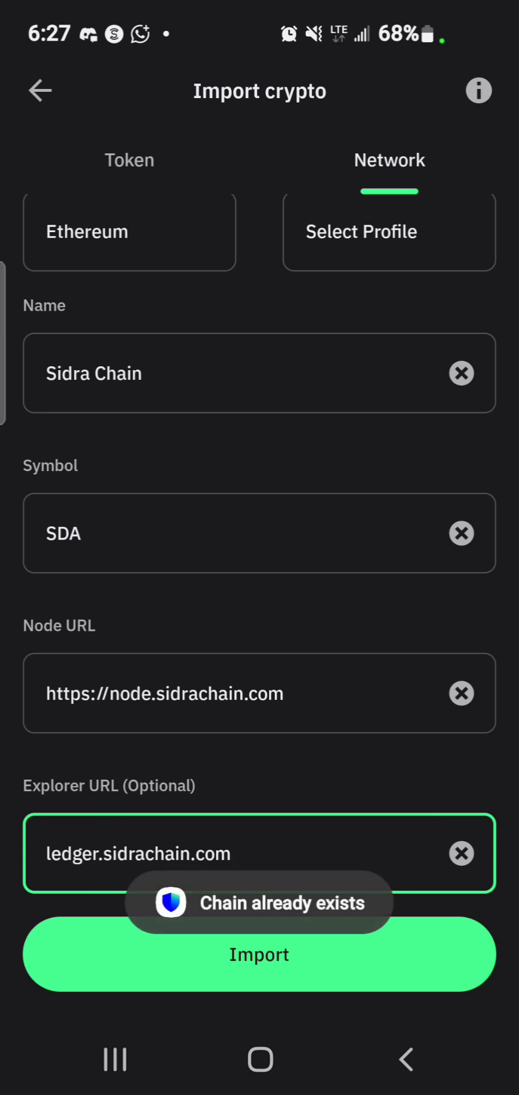
{"action": "left_click", "coordinate": [404, 1061]}
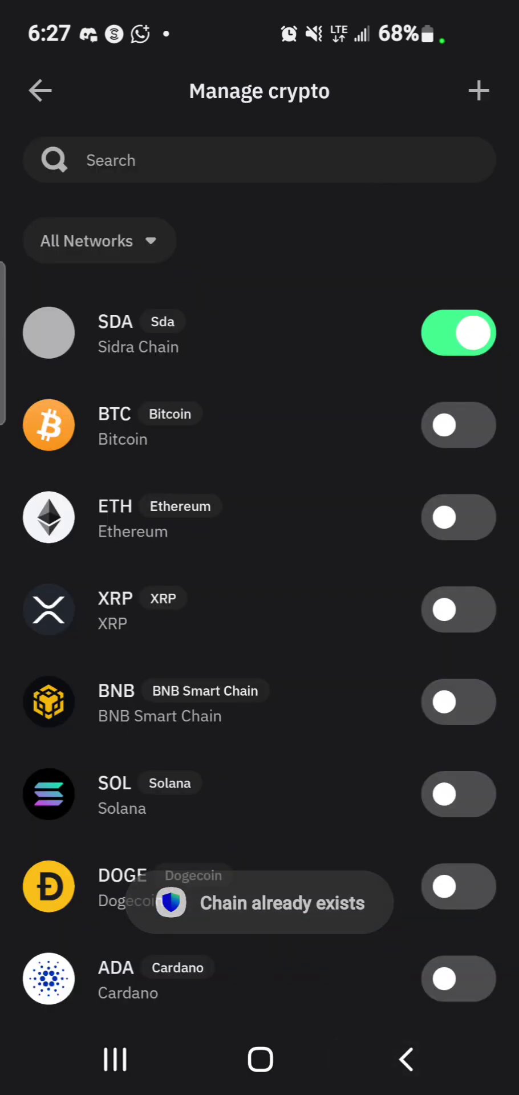
{"action": "left_click", "coordinate": [405, 1061]}
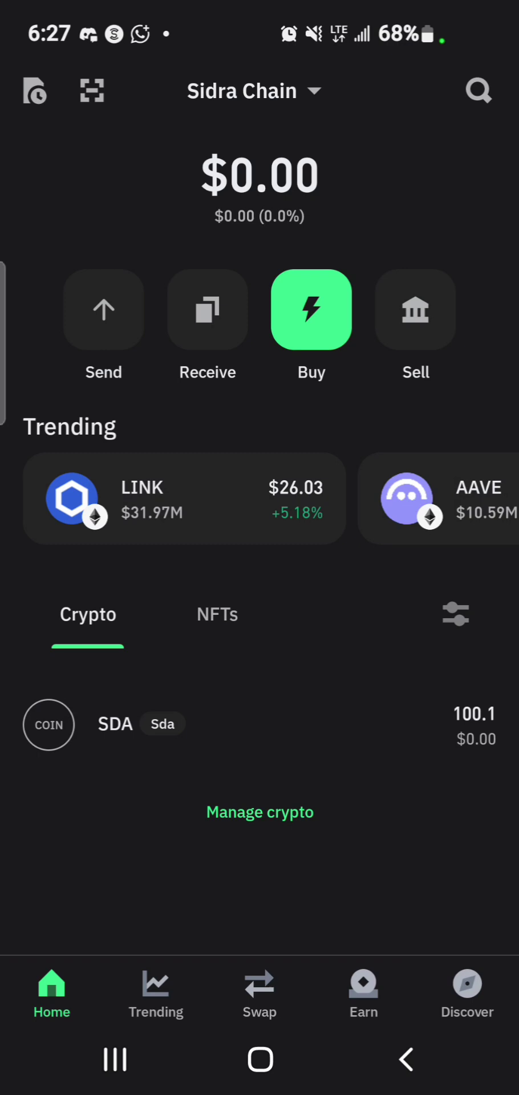
{"action": "left_click", "coordinate": [363, 737]}
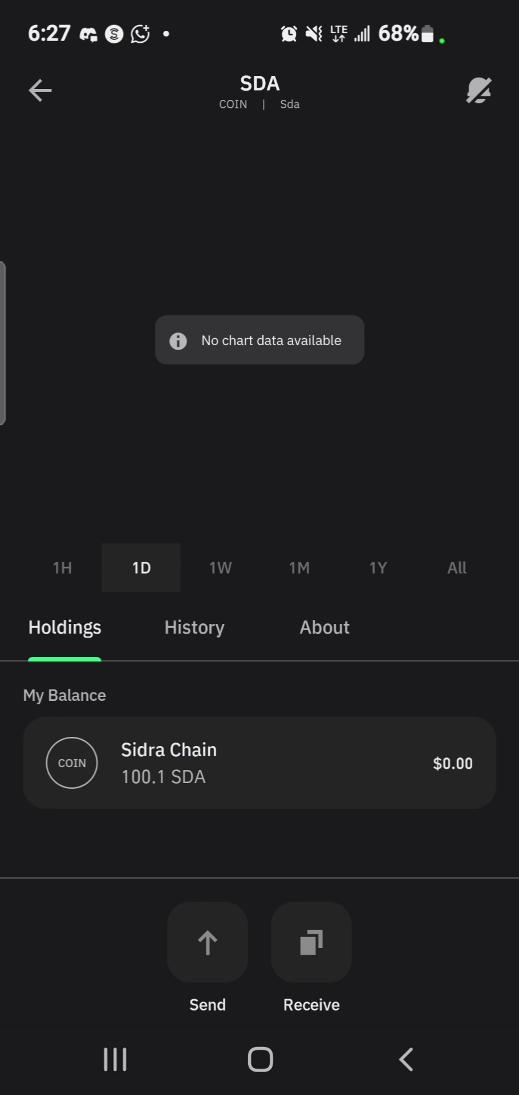
{"action": "left_click", "coordinate": [269, 864]}
{"action": "left_click", "coordinate": [295, 776]}
{"action": "scroll", "coordinate": [330, 764], "scroll_direction": "down", "scroll_amount": 5}
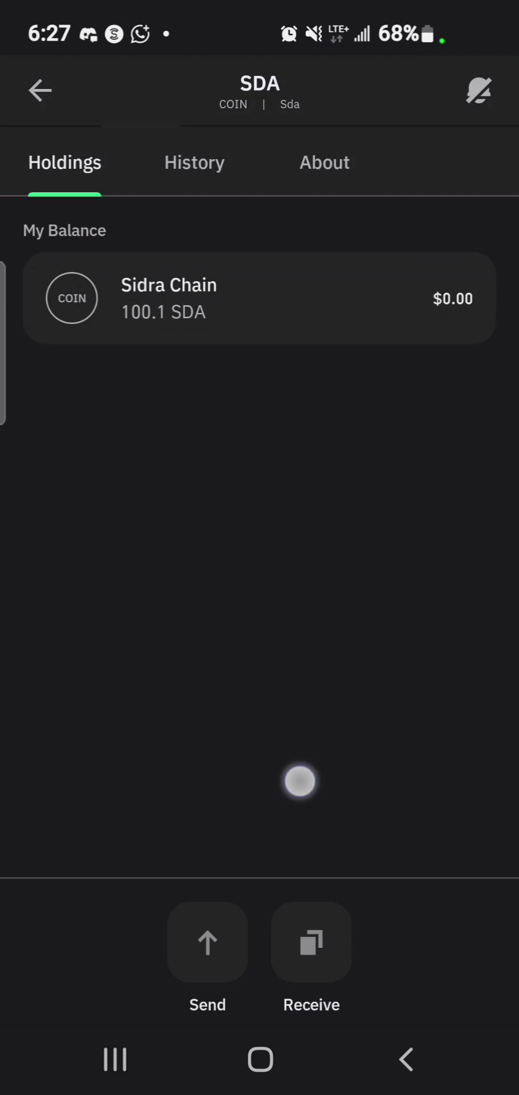
{"action": "scroll", "coordinate": [299, 777], "scroll_direction": "up", "scroll_amount": 5}
{"action": "left_click", "coordinate": [312, 942]}
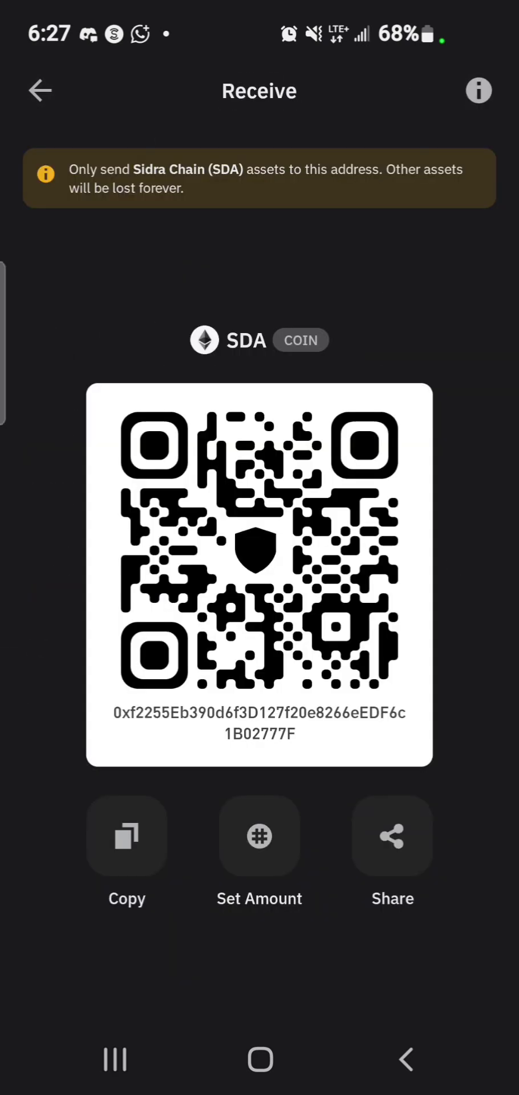
{"action": "left_click", "coordinate": [406, 1059]}
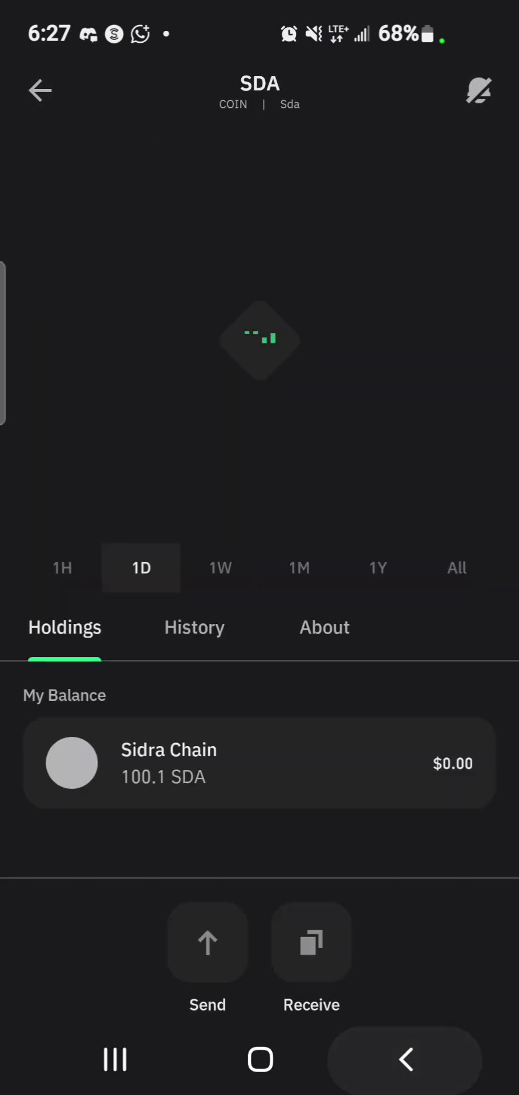
Exit Trust Wallet to the Android home screen
{"action": "left_click", "coordinate": [400, 1061]}
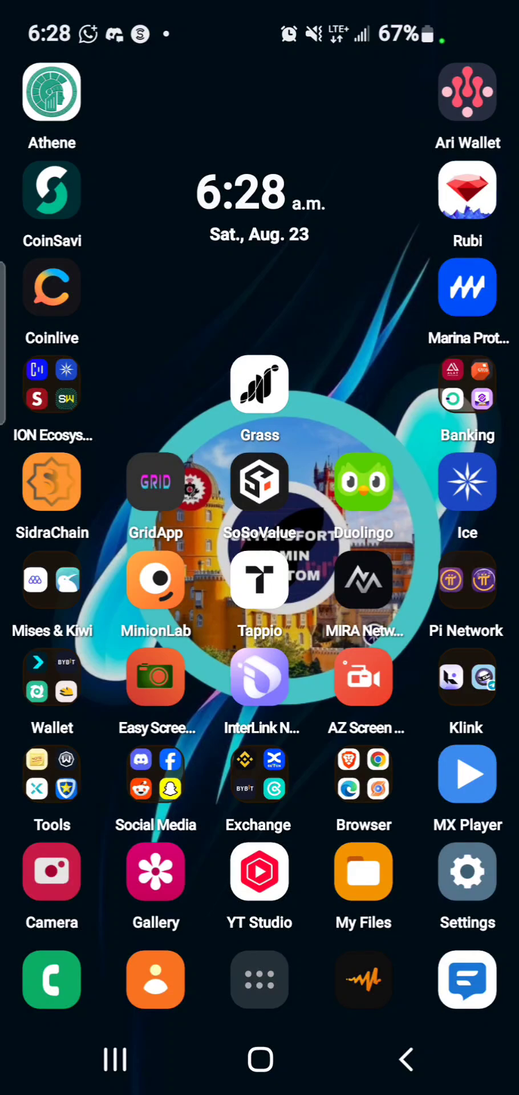
{"action": "left_click", "coordinate": [286, 762]}
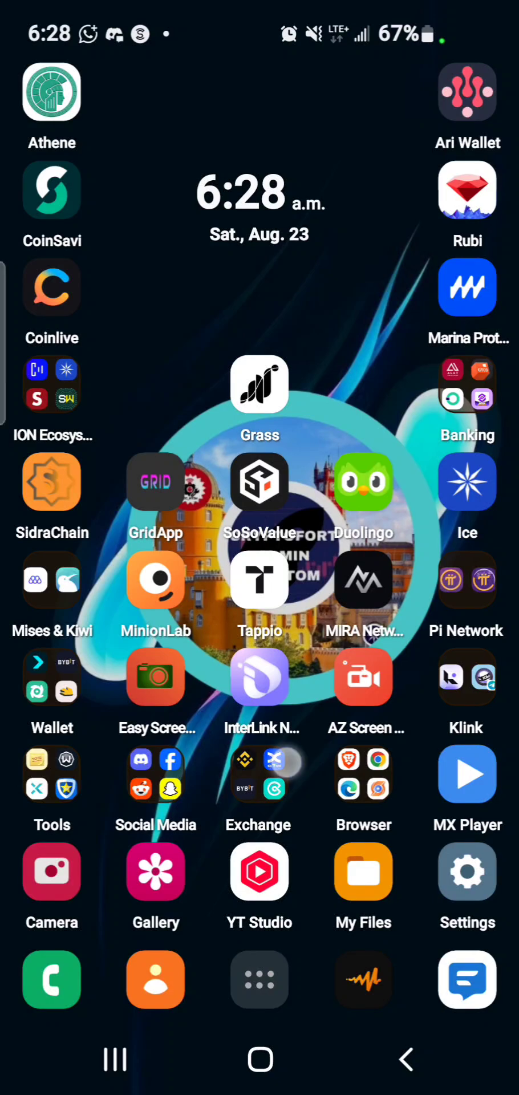